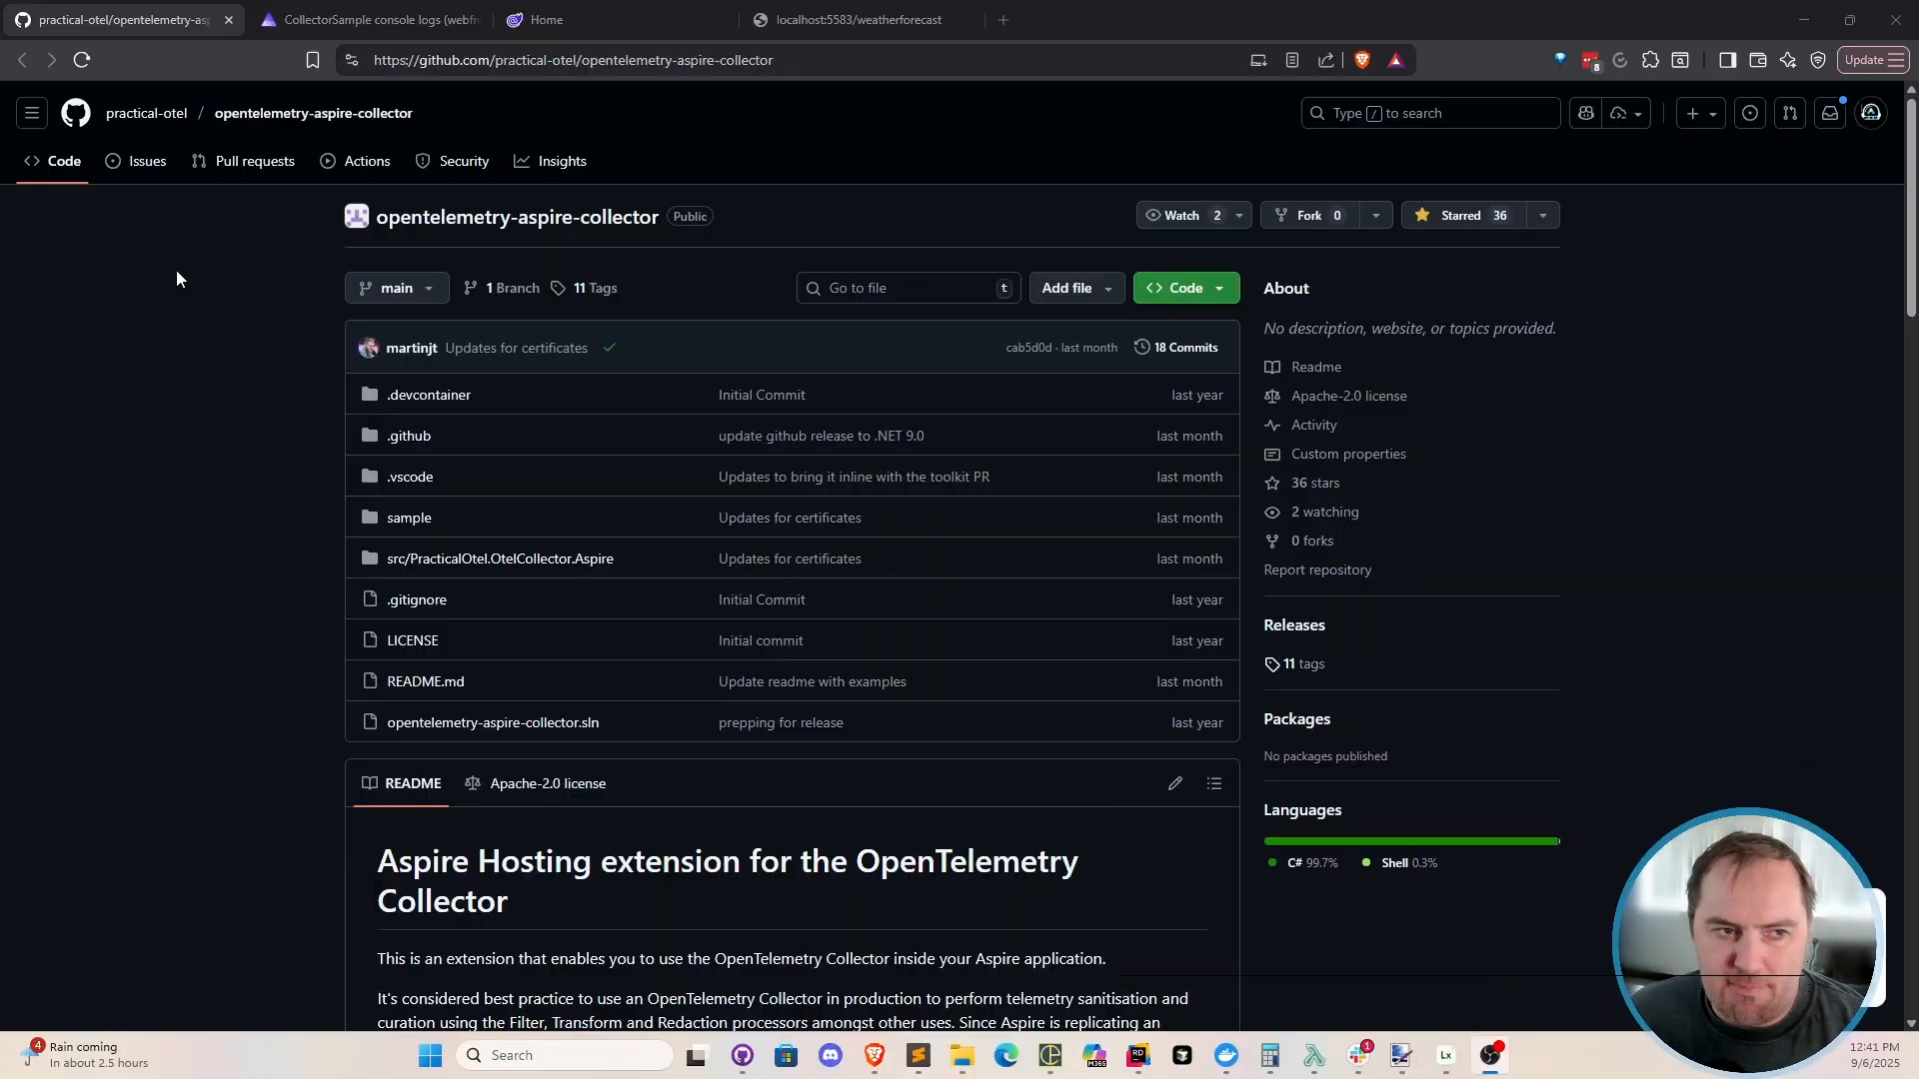
scroll(176, 269, down, 2)
scroll(179, 286, down, 2)
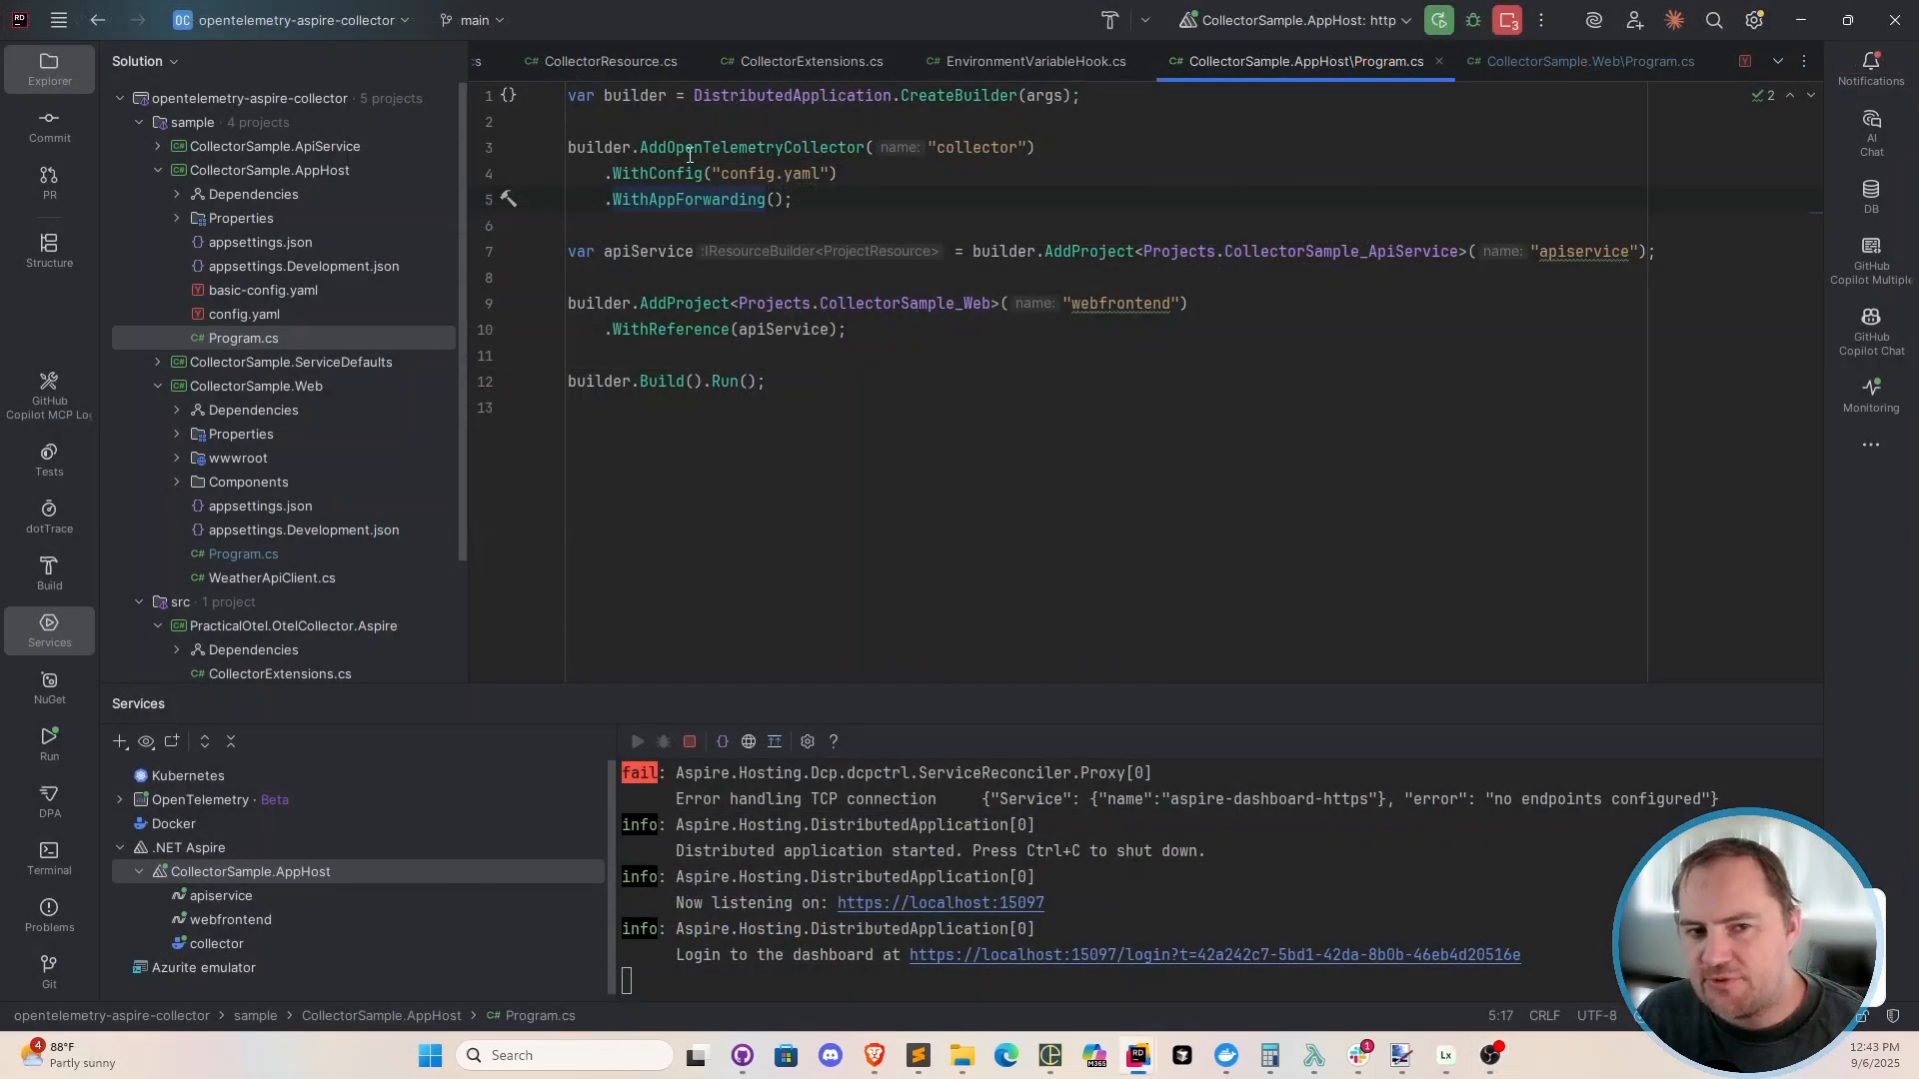
Highlight the AddOpenTelemetryCollector, WithConfig config.yaml and WithAppForwarding calls in Program.cs.
drag(635, 146, 873, 145)
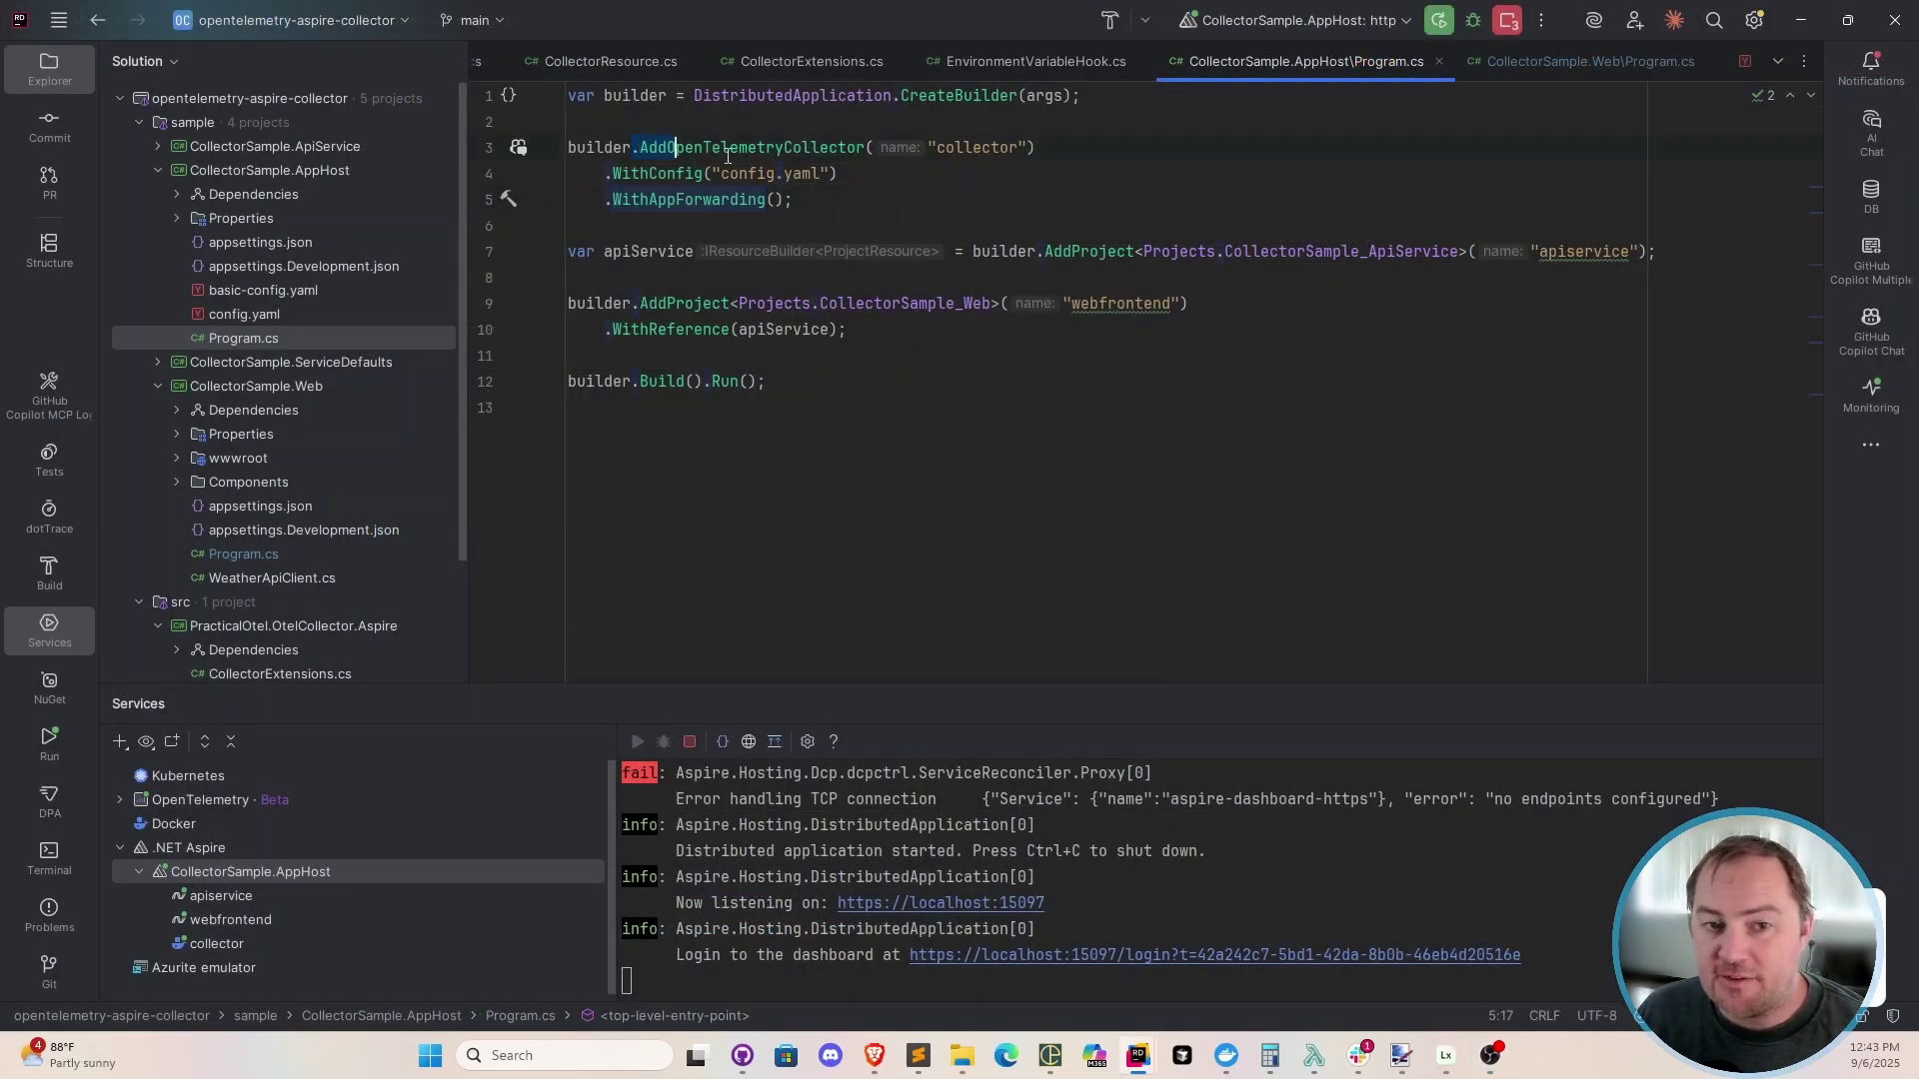
click(866, 147)
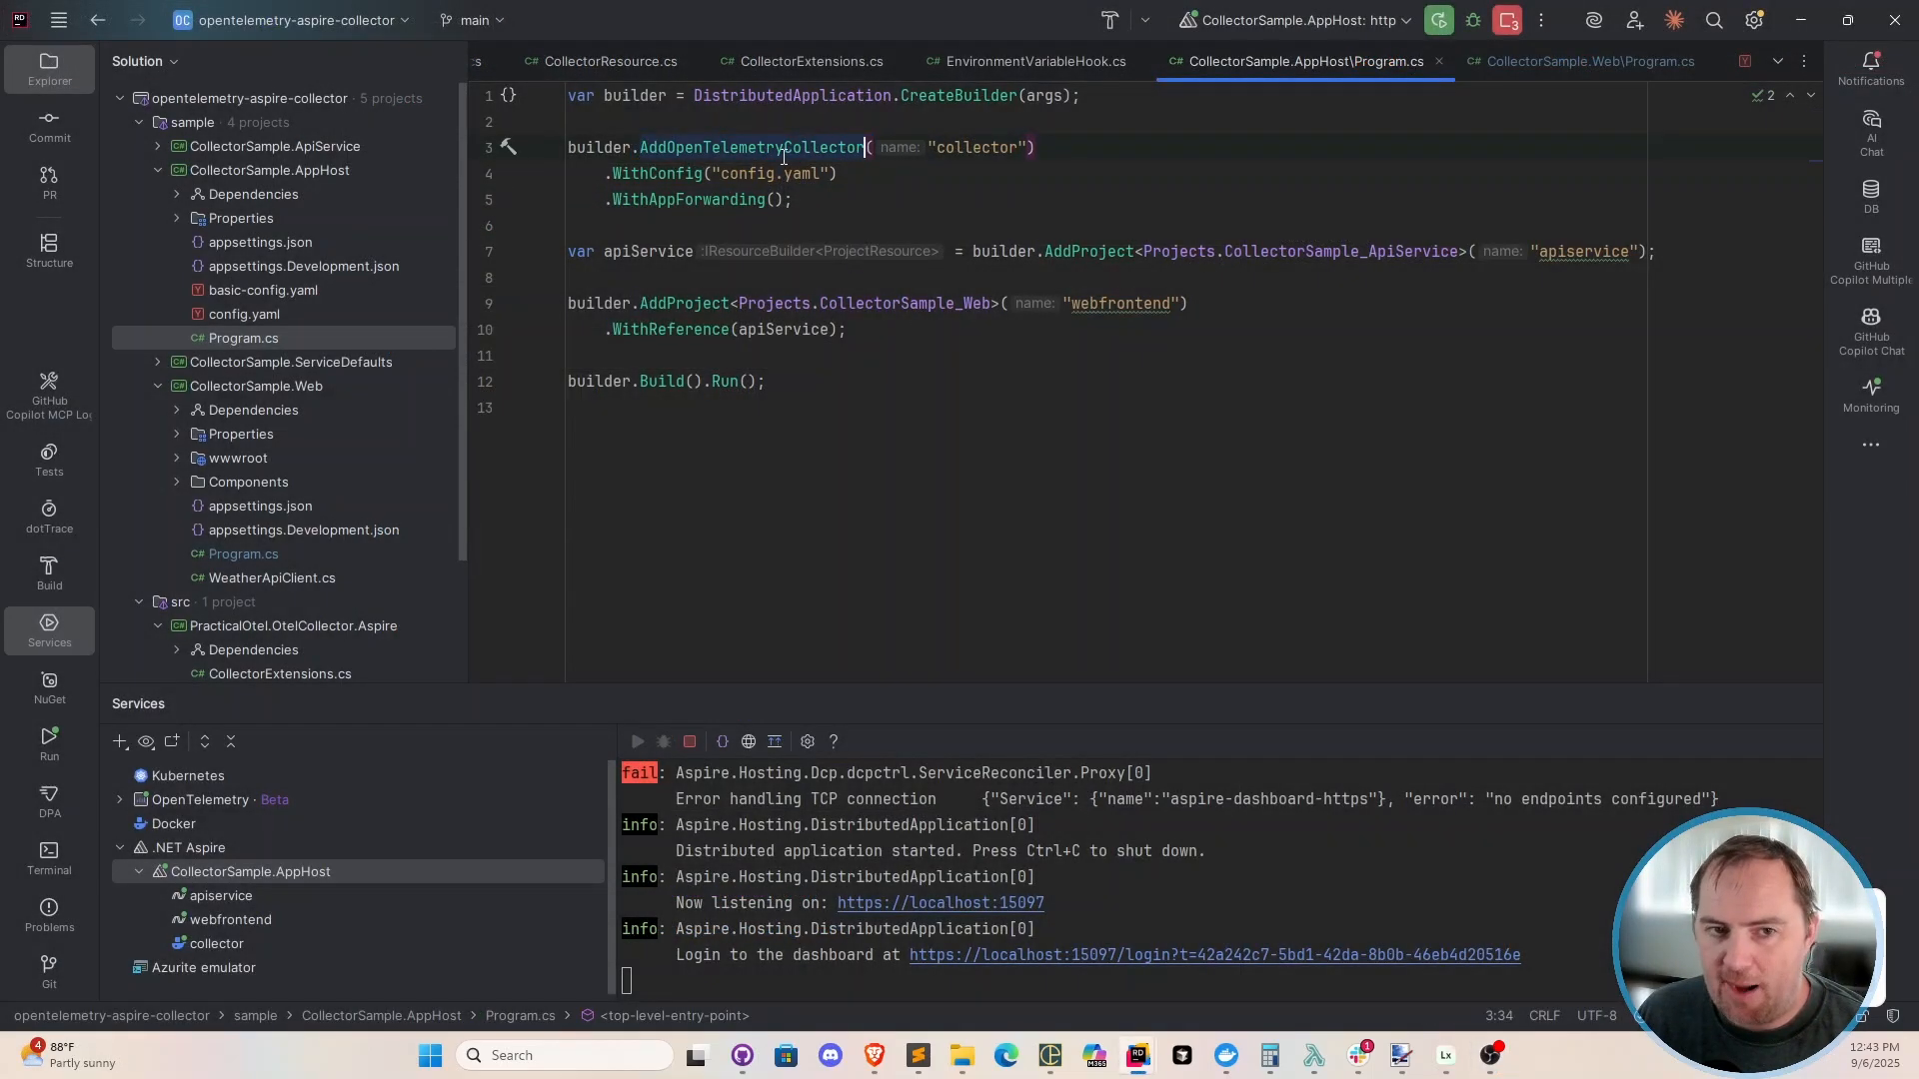
drag(600, 174, 840, 174)
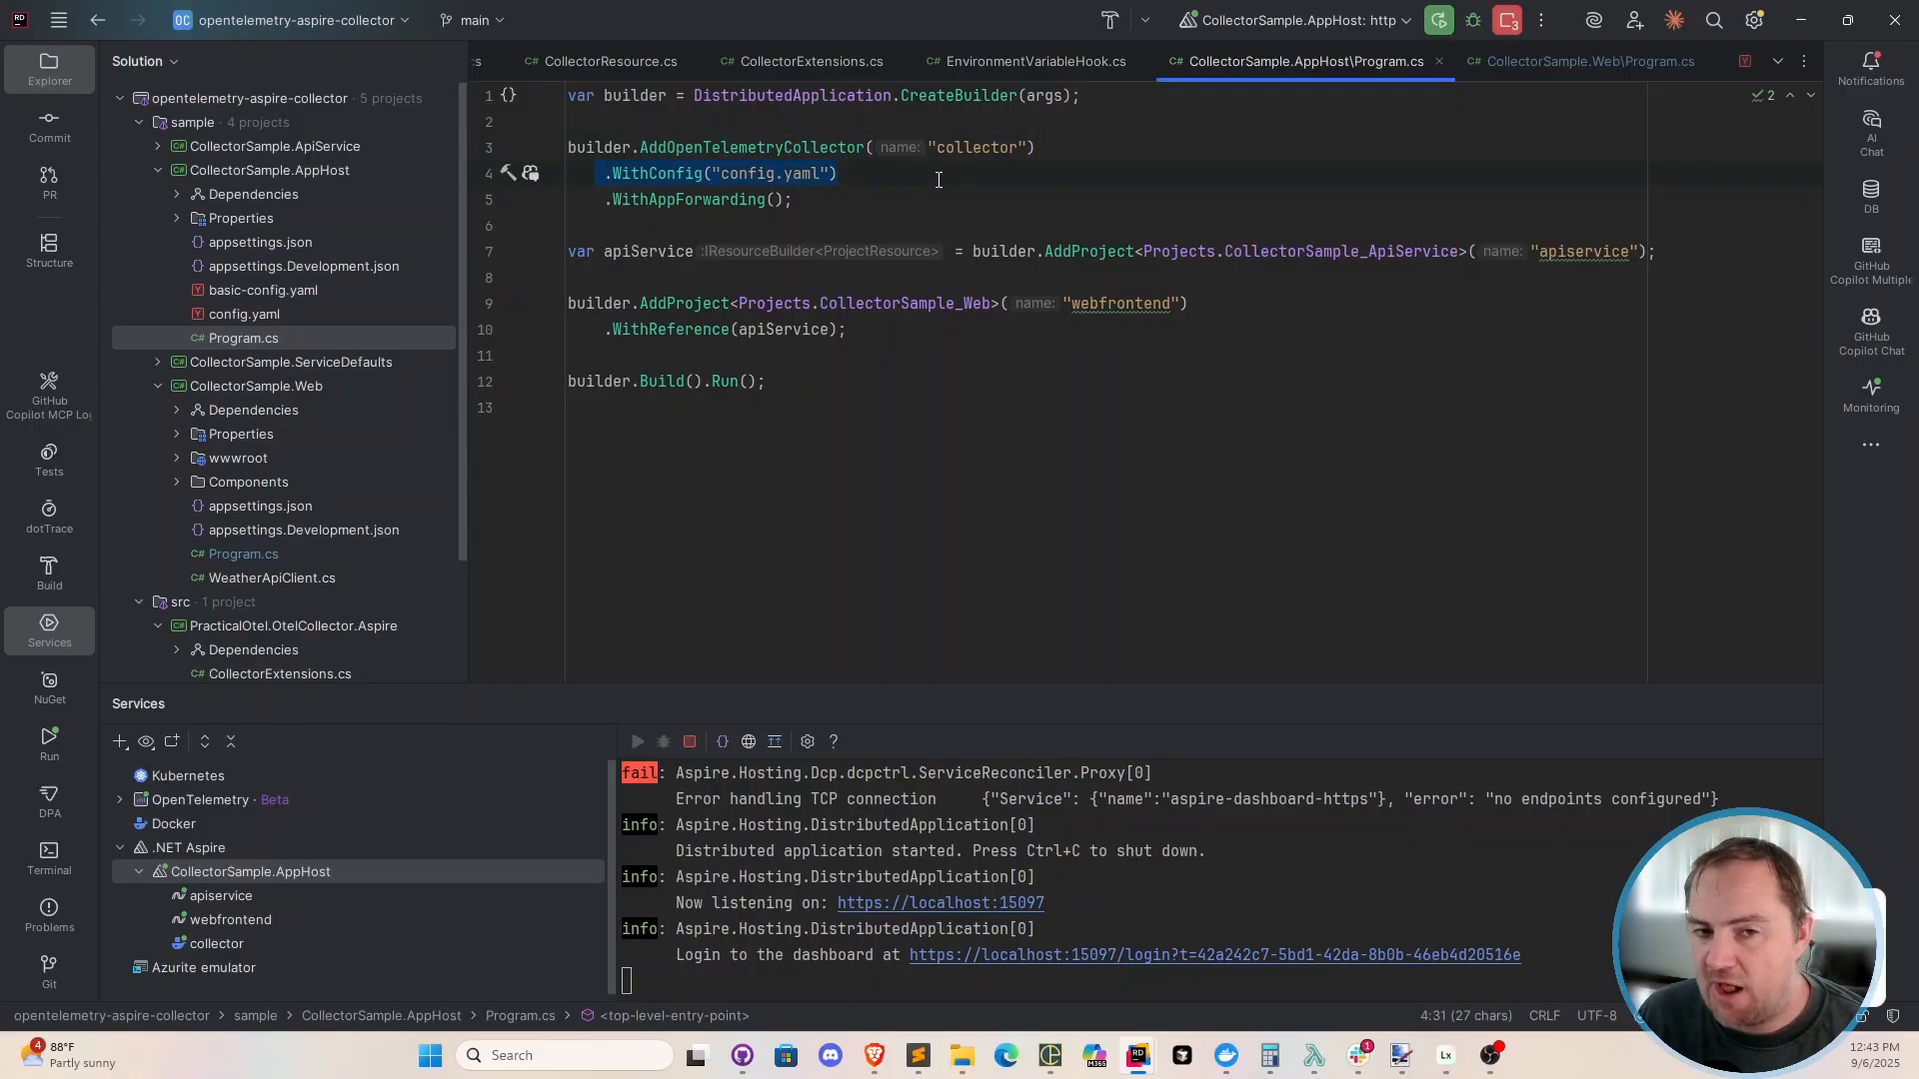
drag(600, 198, 795, 200)
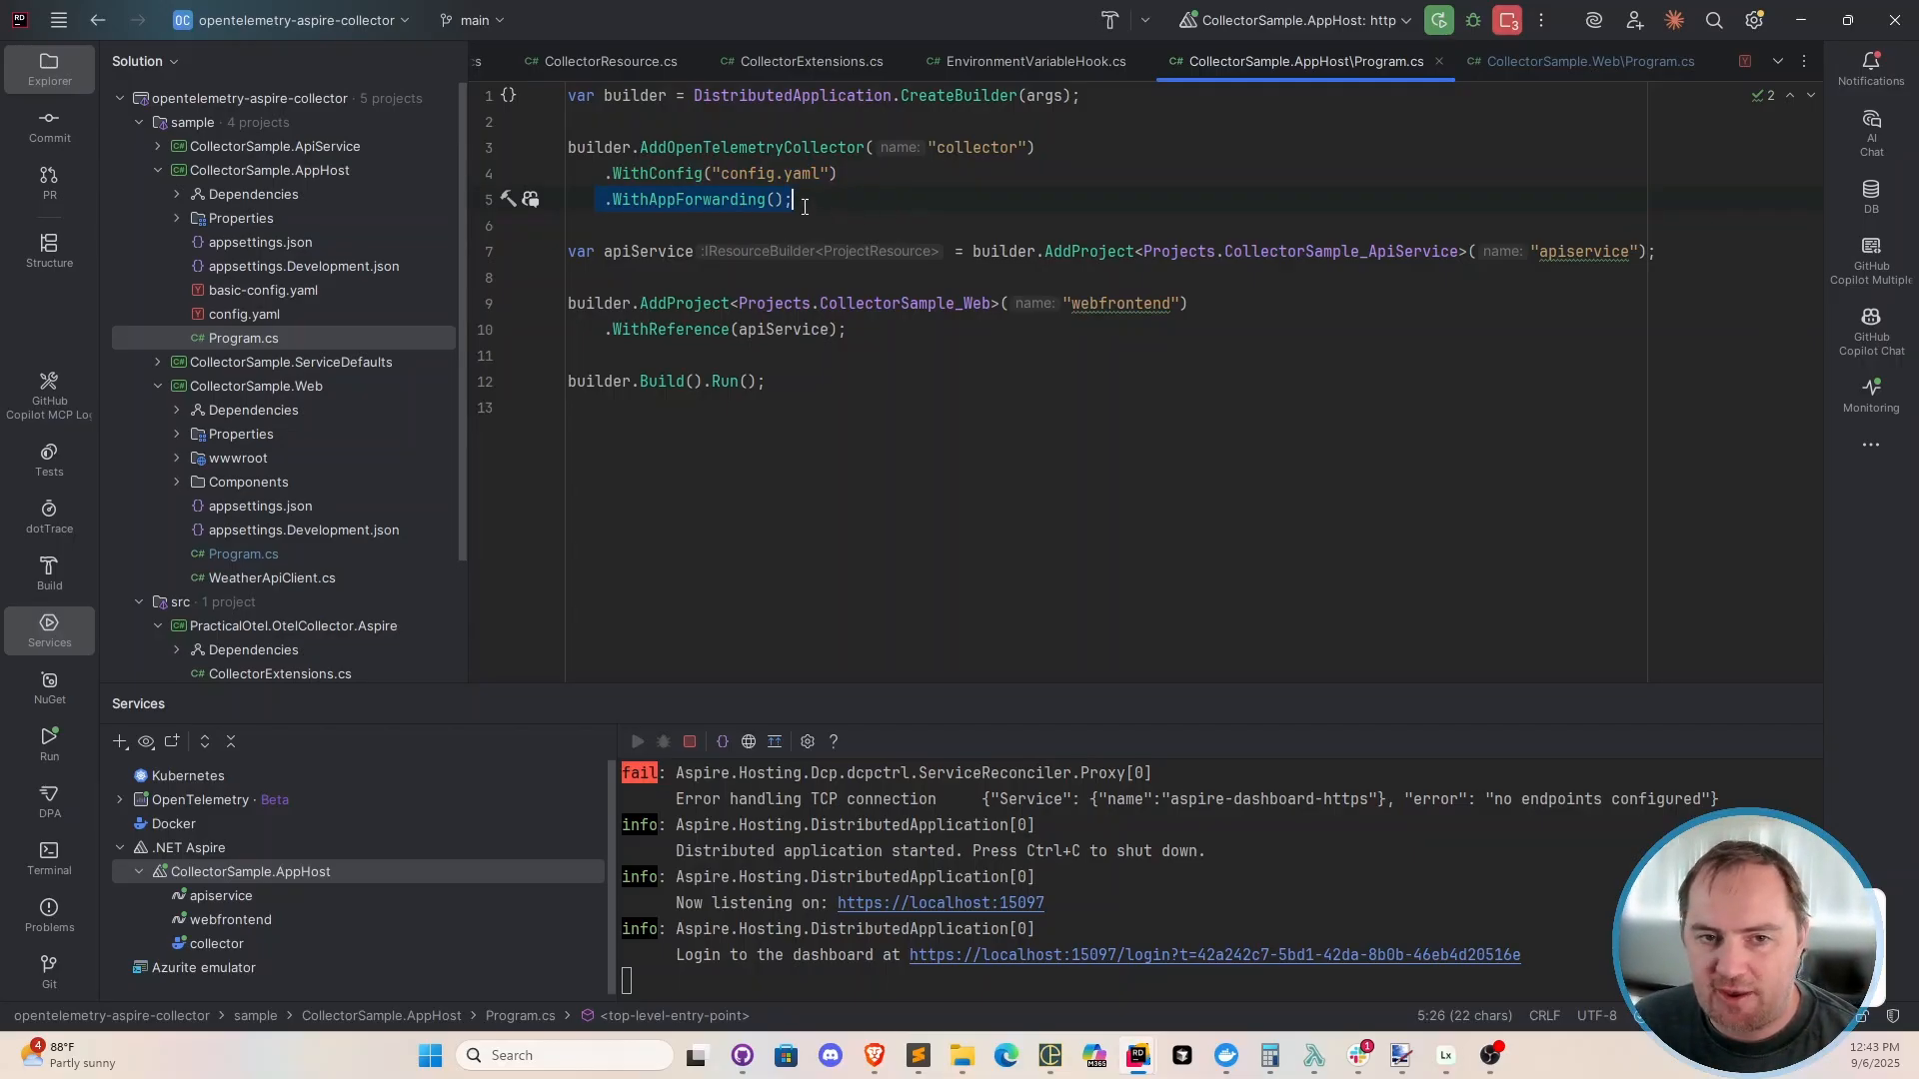
Jump to the AddOpenTelemetryCollector definition, then switch to the Aspire dashboard browser.
click(761, 148)
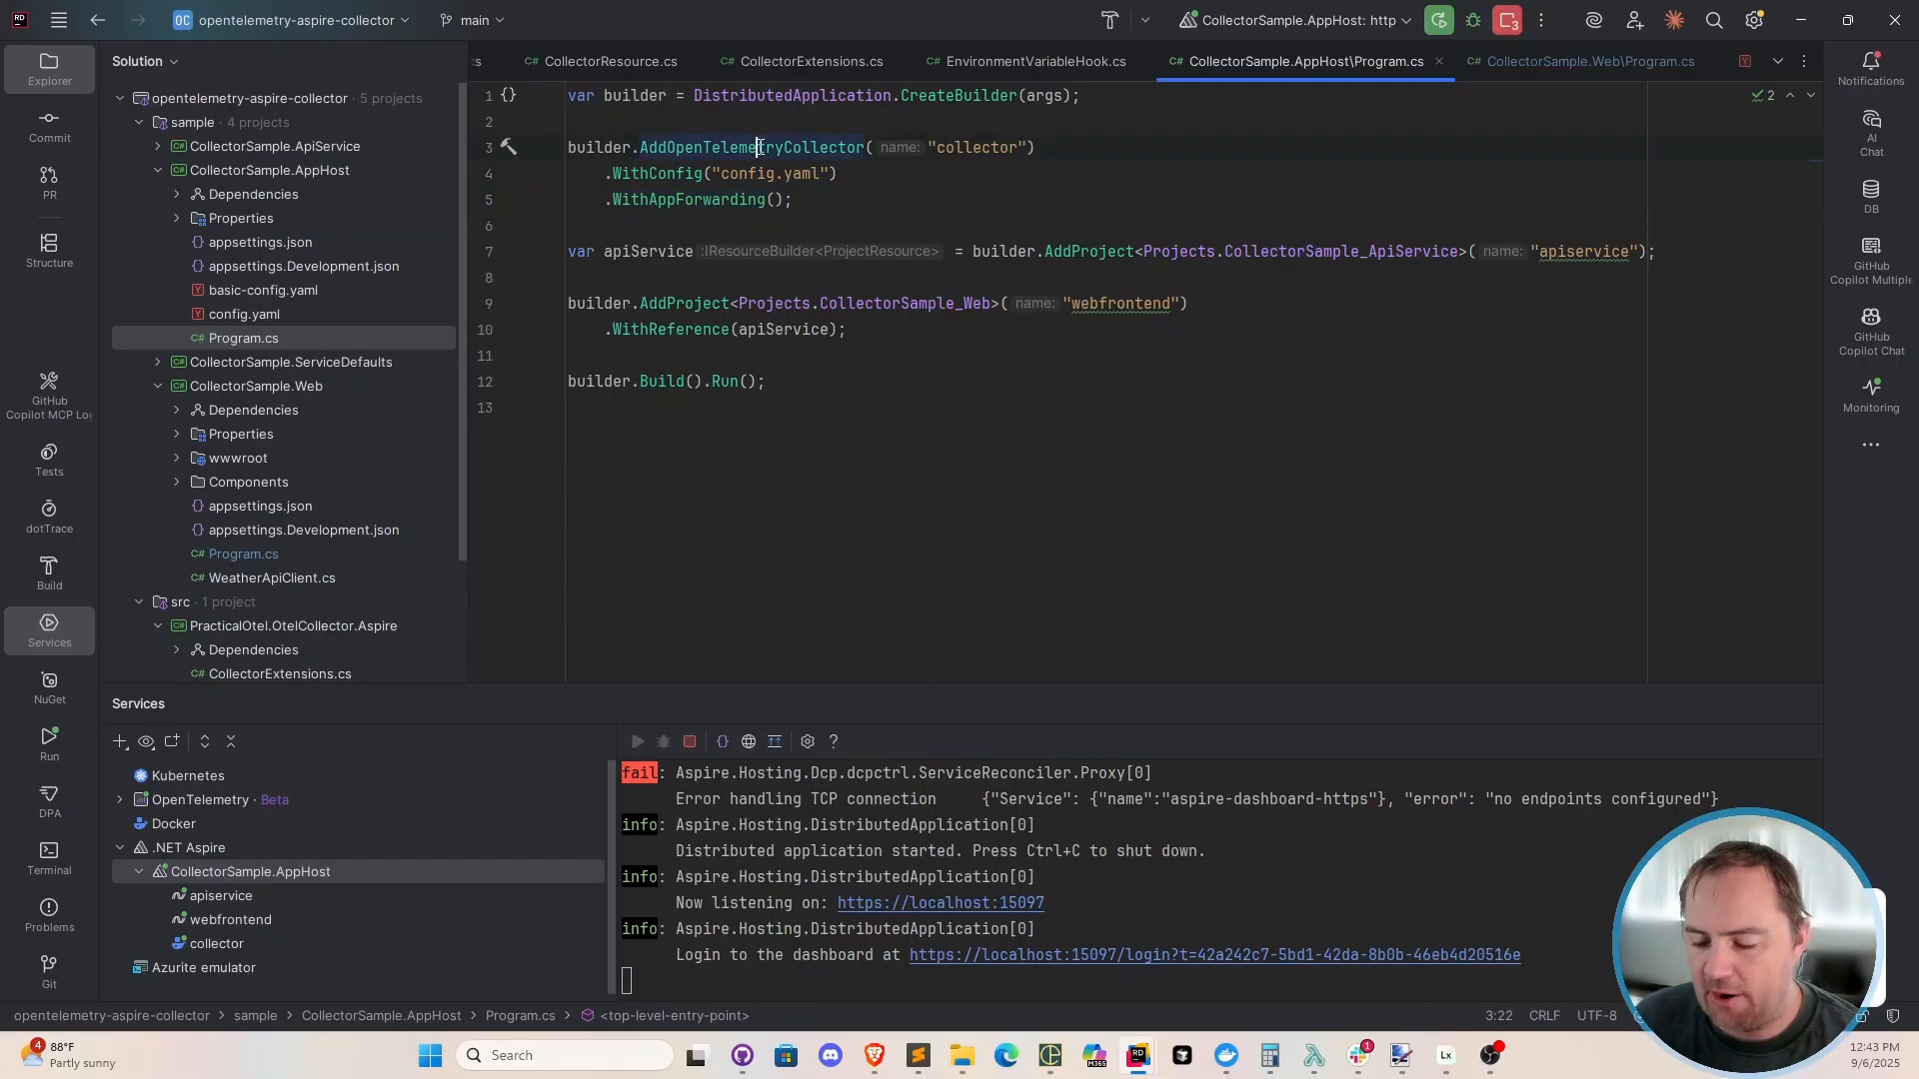
ctrl+click(761, 148)
scroll(900, 375, down, 5)
scroll(900, 374, down, 5)
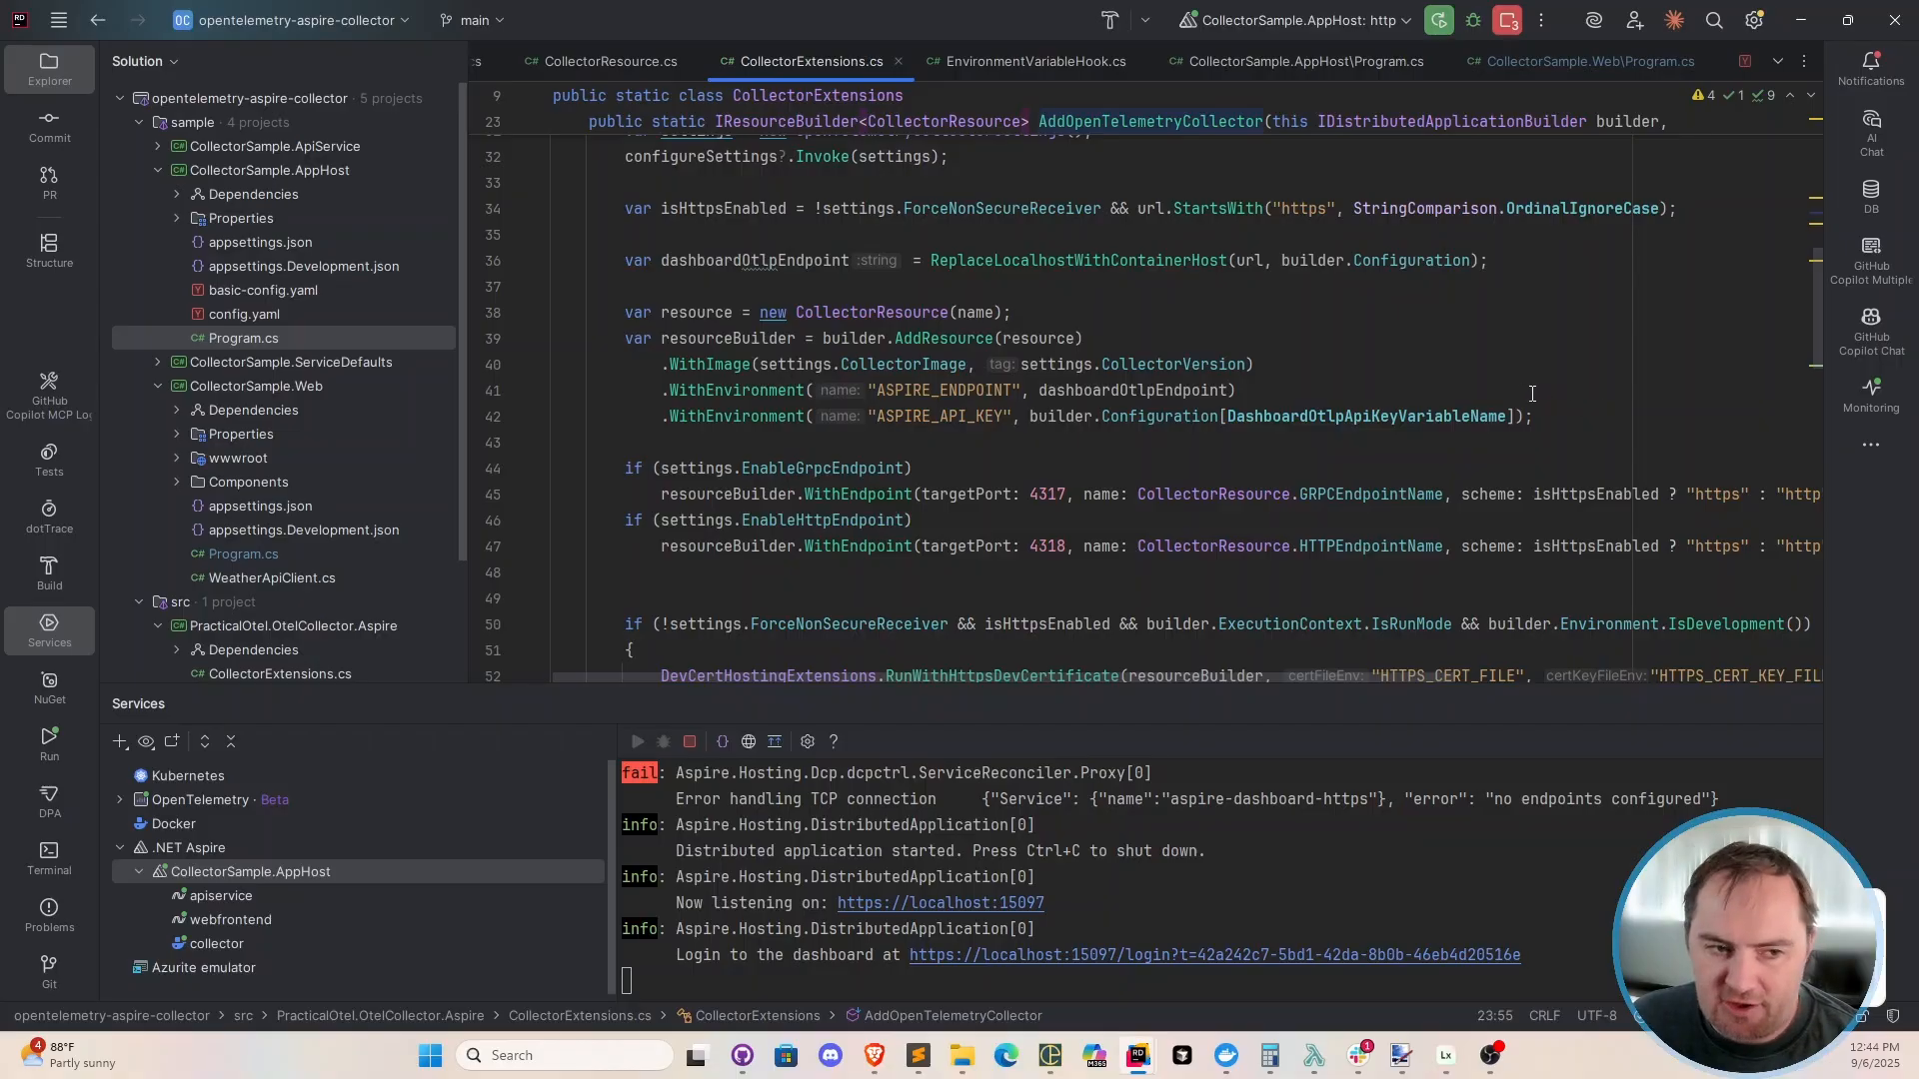
key(alt+Tab)
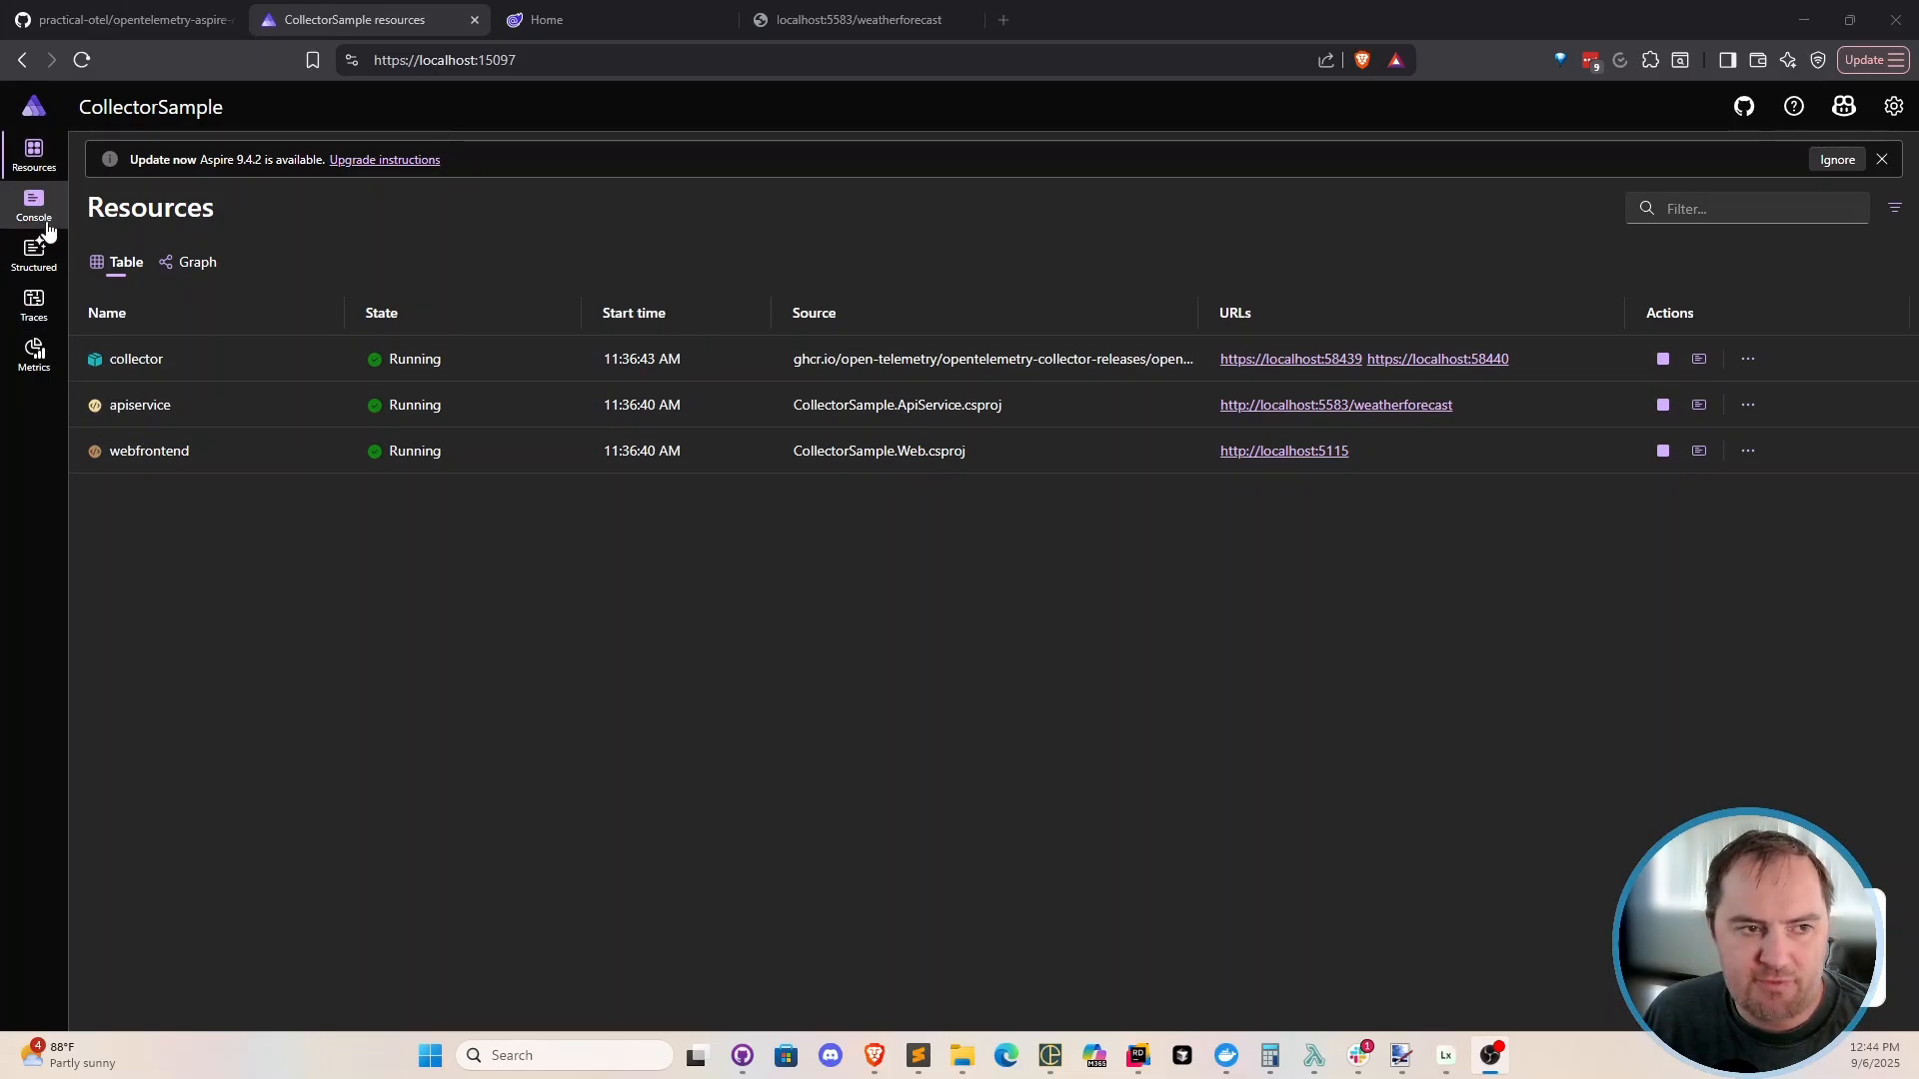
Browse the Structured logs, Traces, Metrics and Console pages, then return to Resources.
click(33, 255)
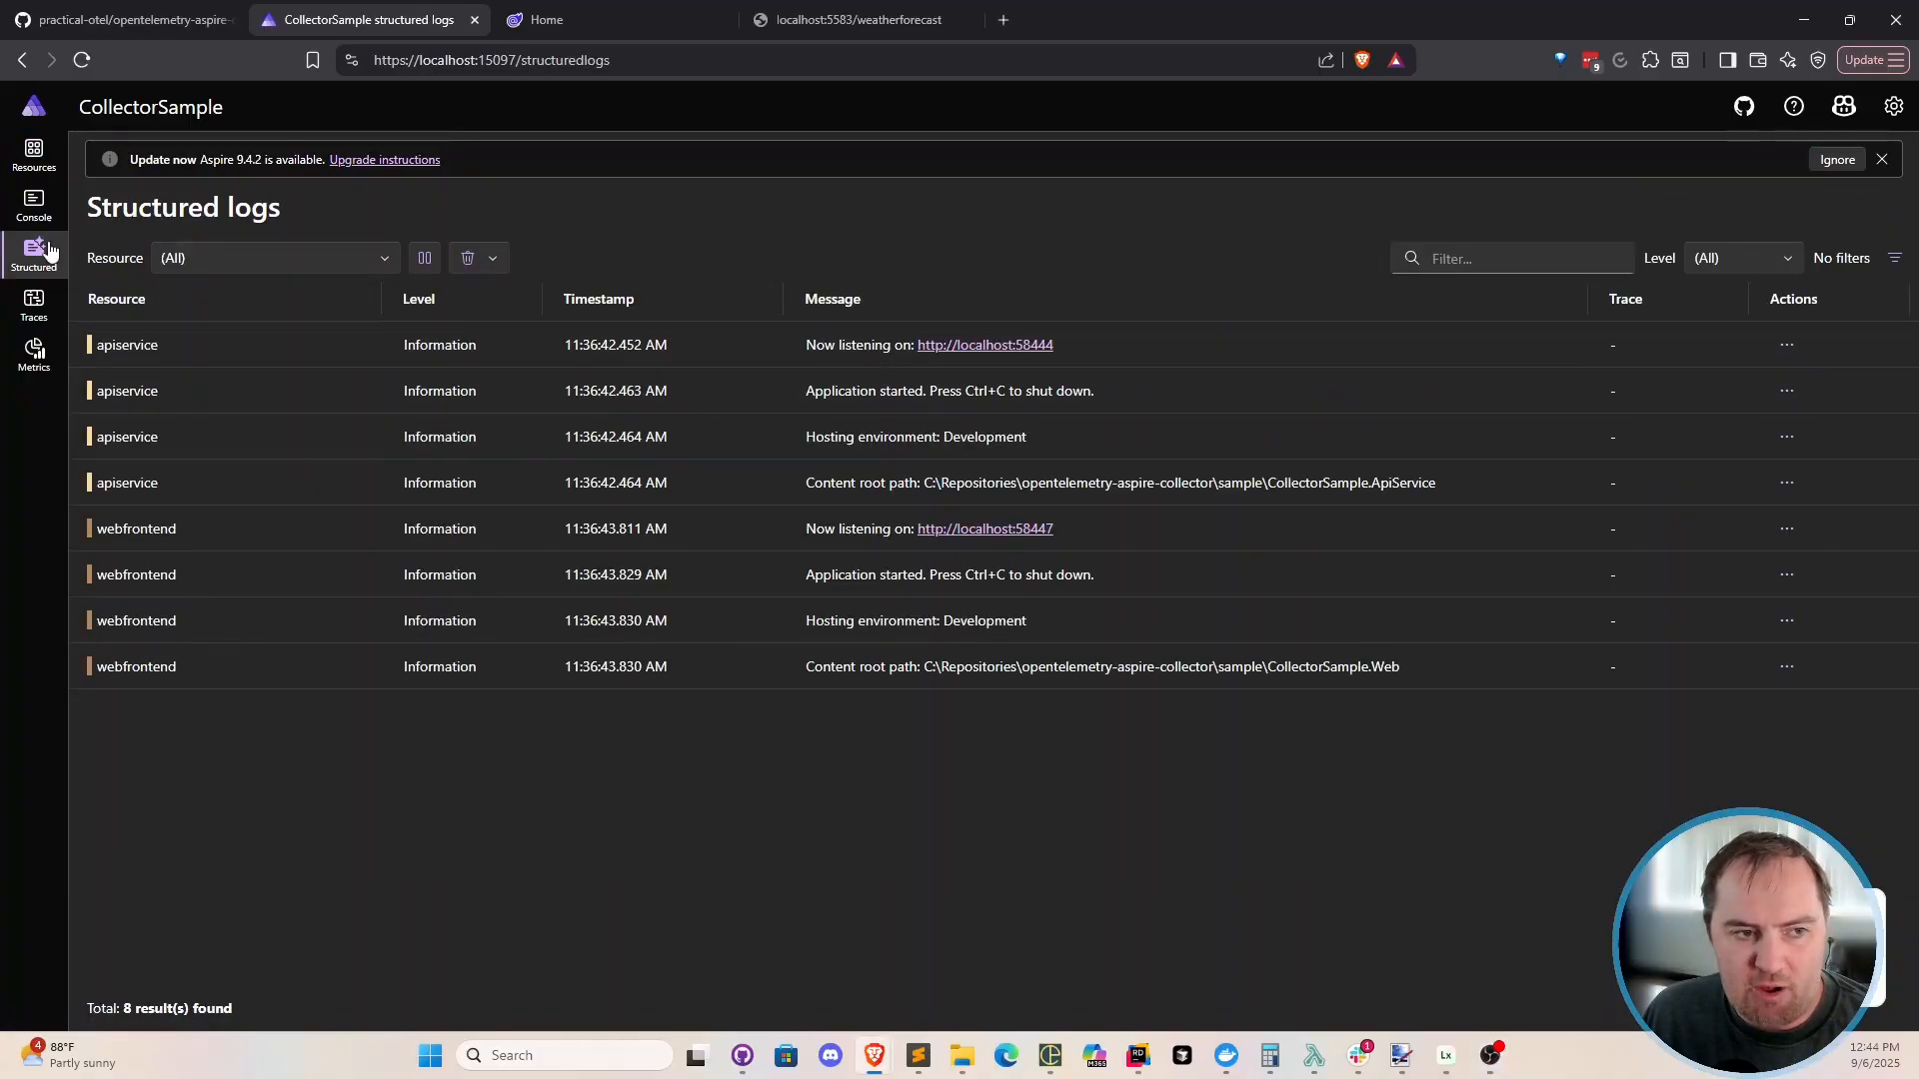
click(33, 305)
click(37, 361)
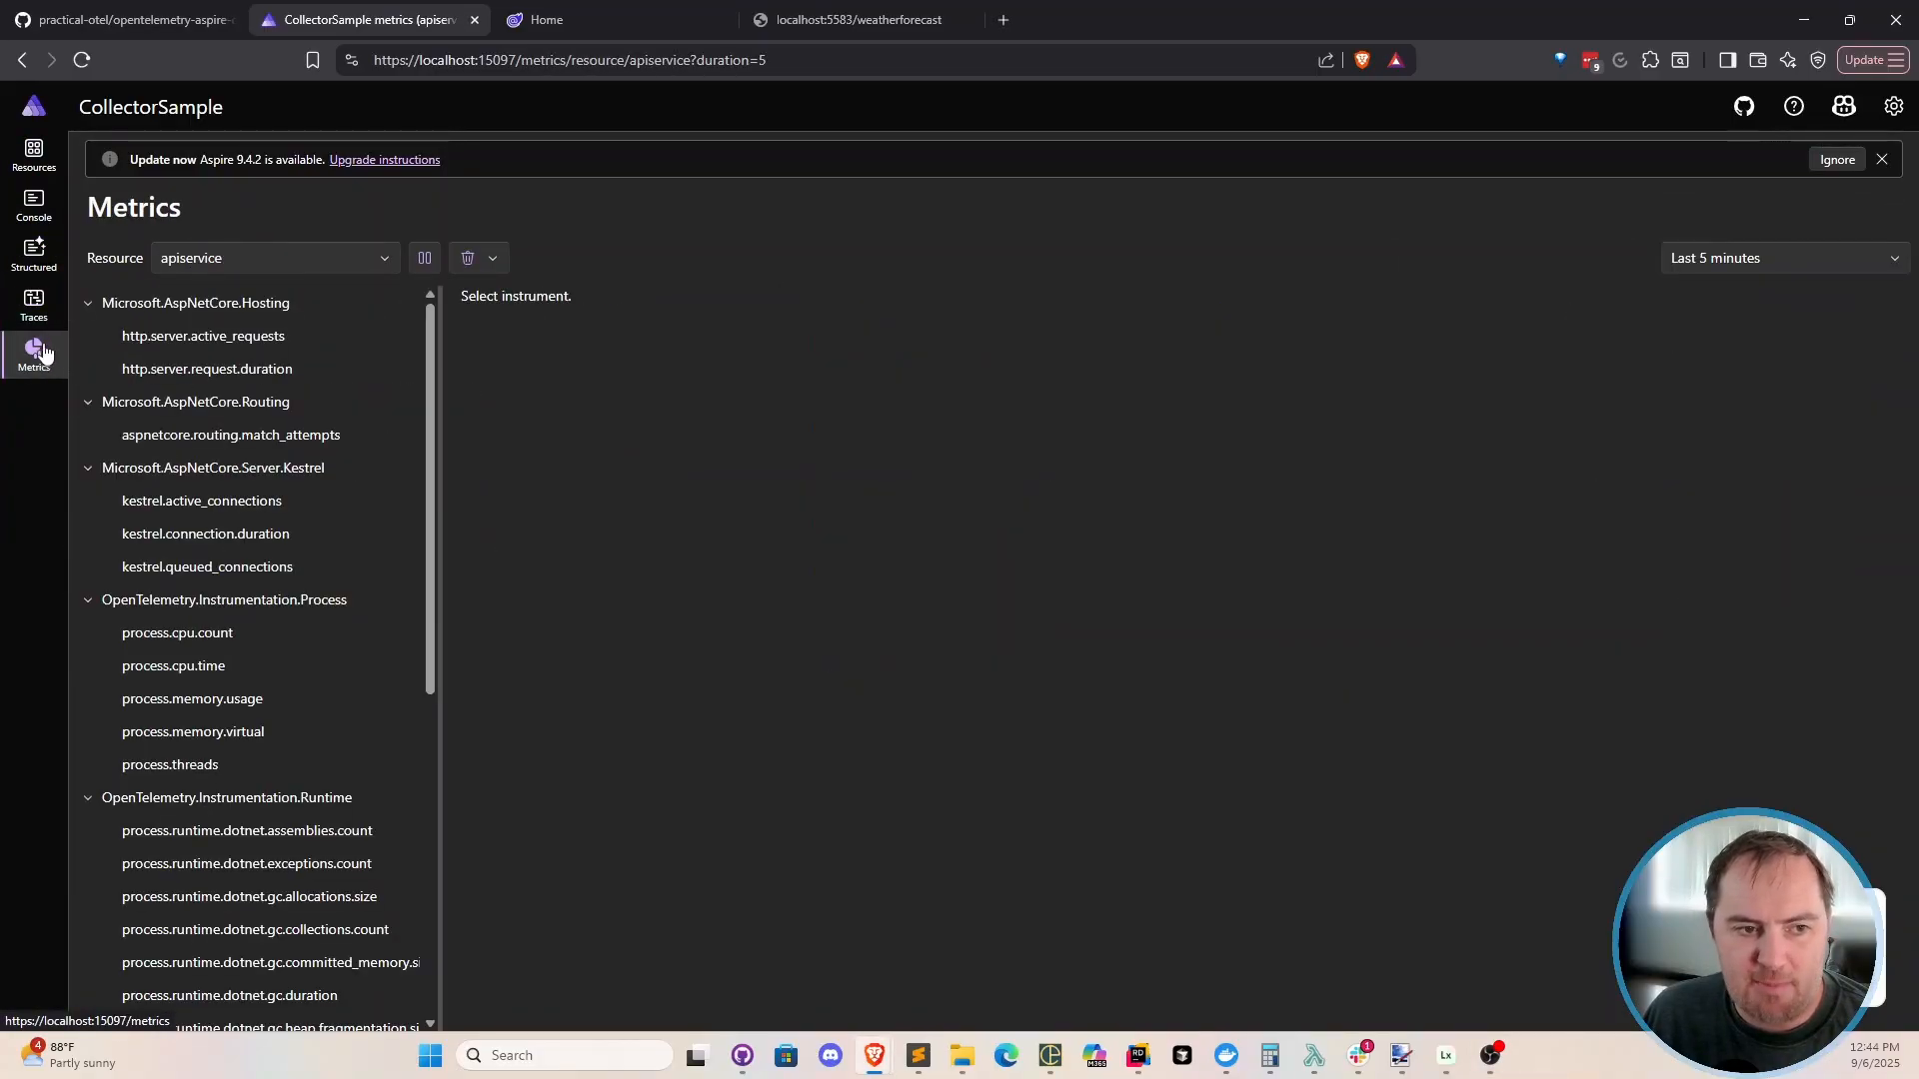
click(38, 203)
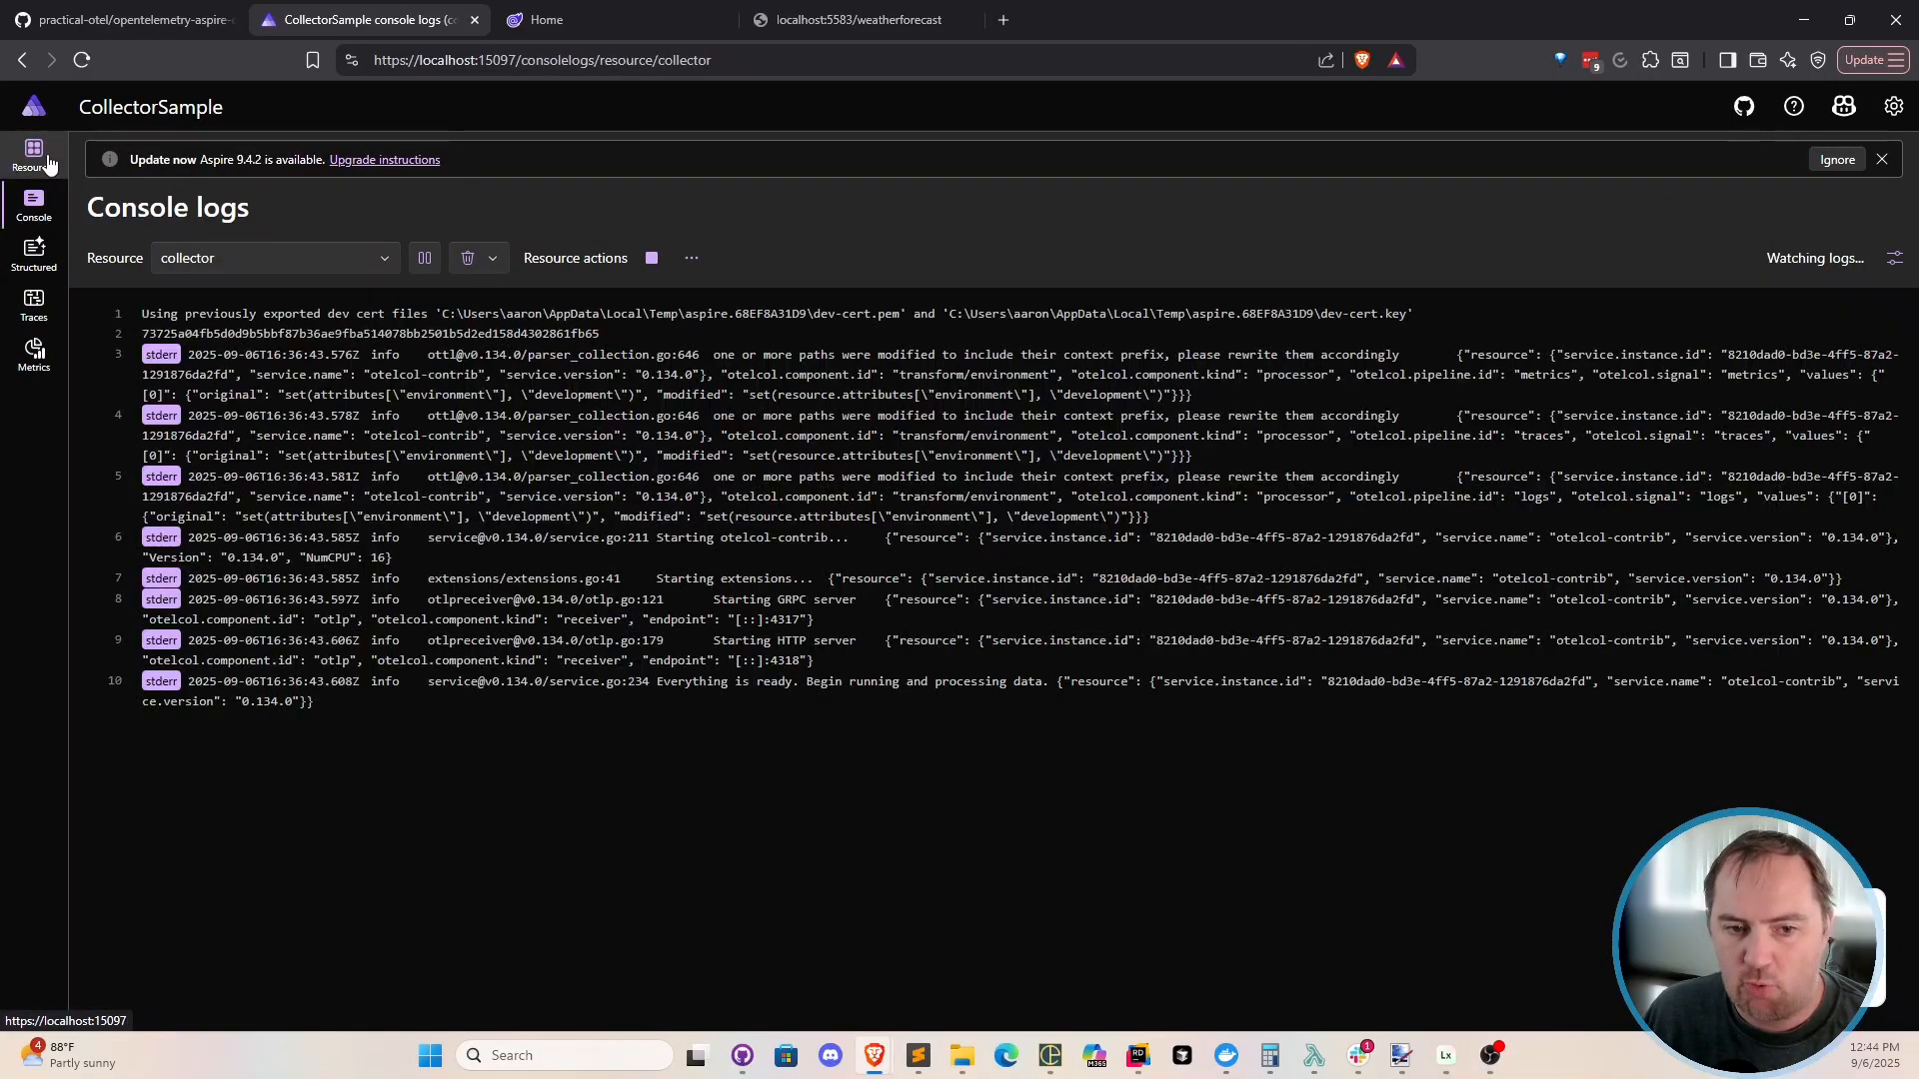
click(33, 154)
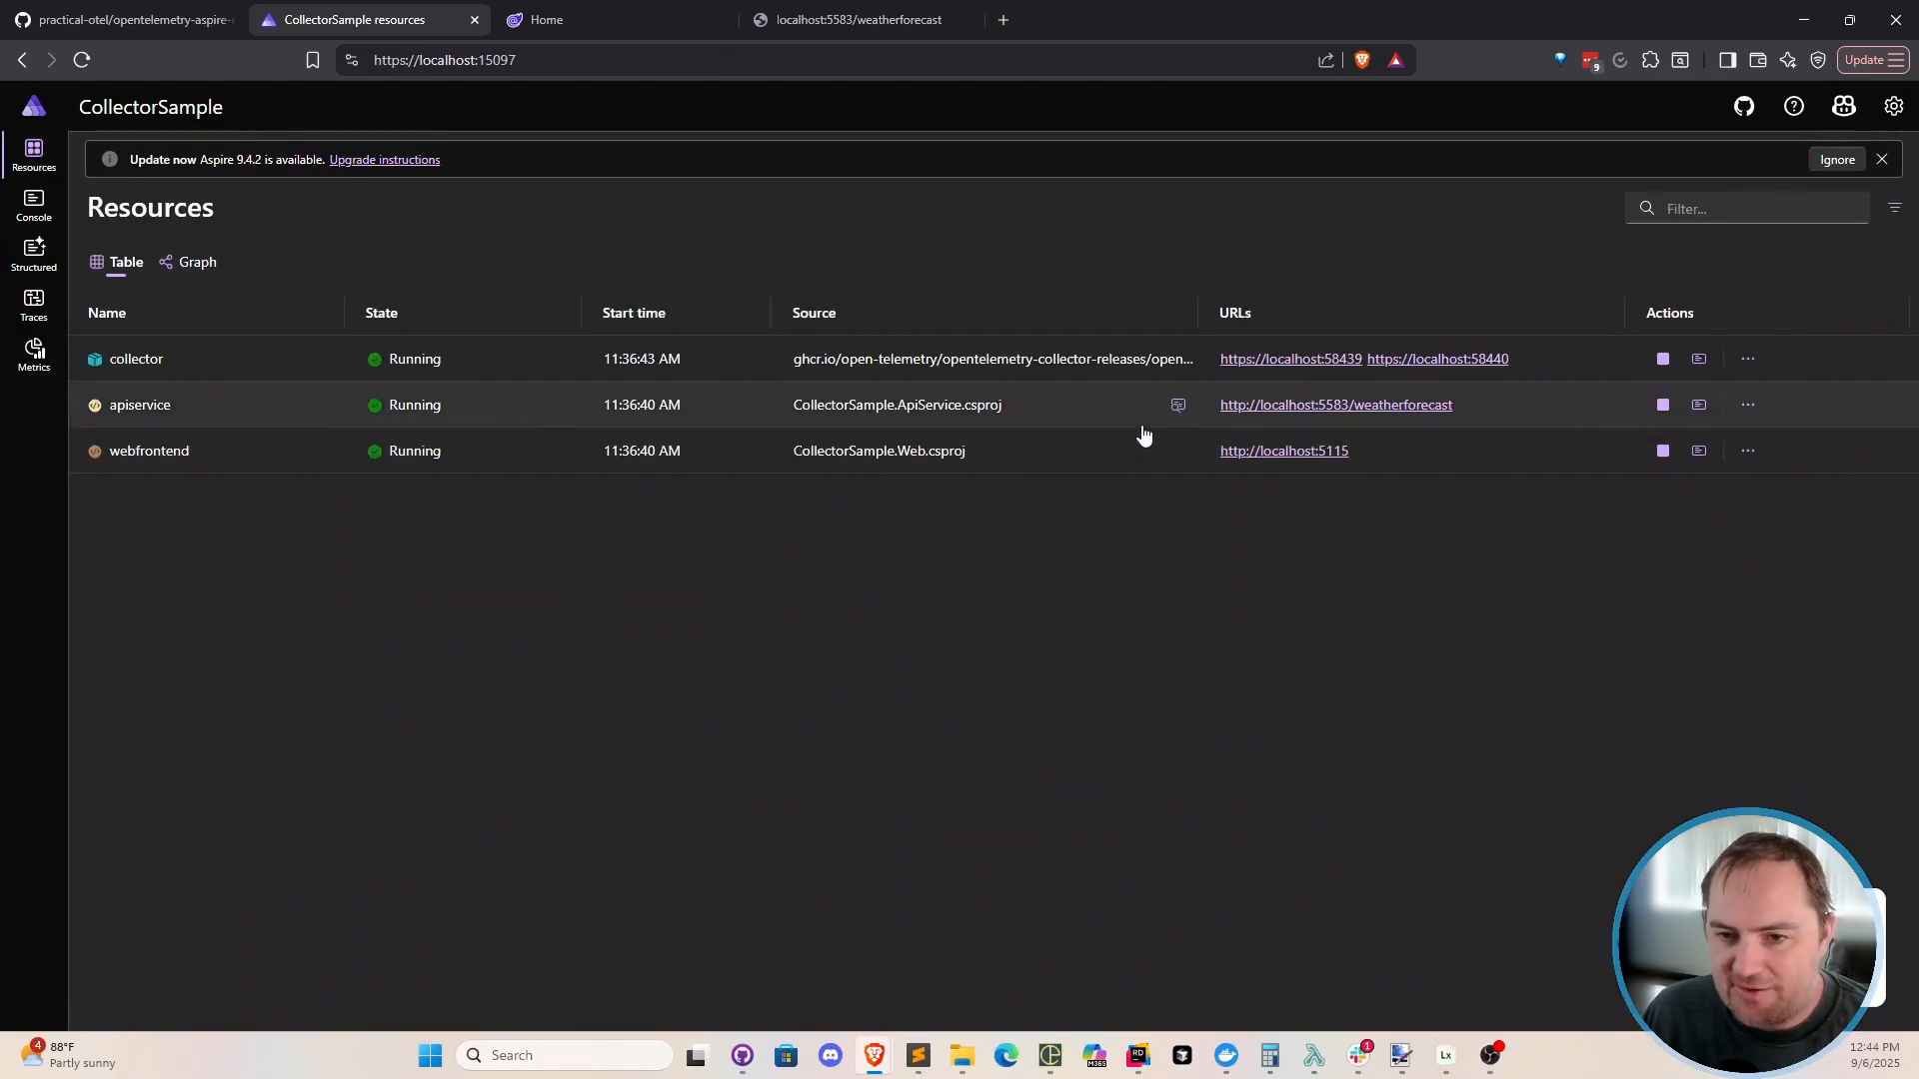
click(983, 450)
scroll(1518, 529, down, 5)
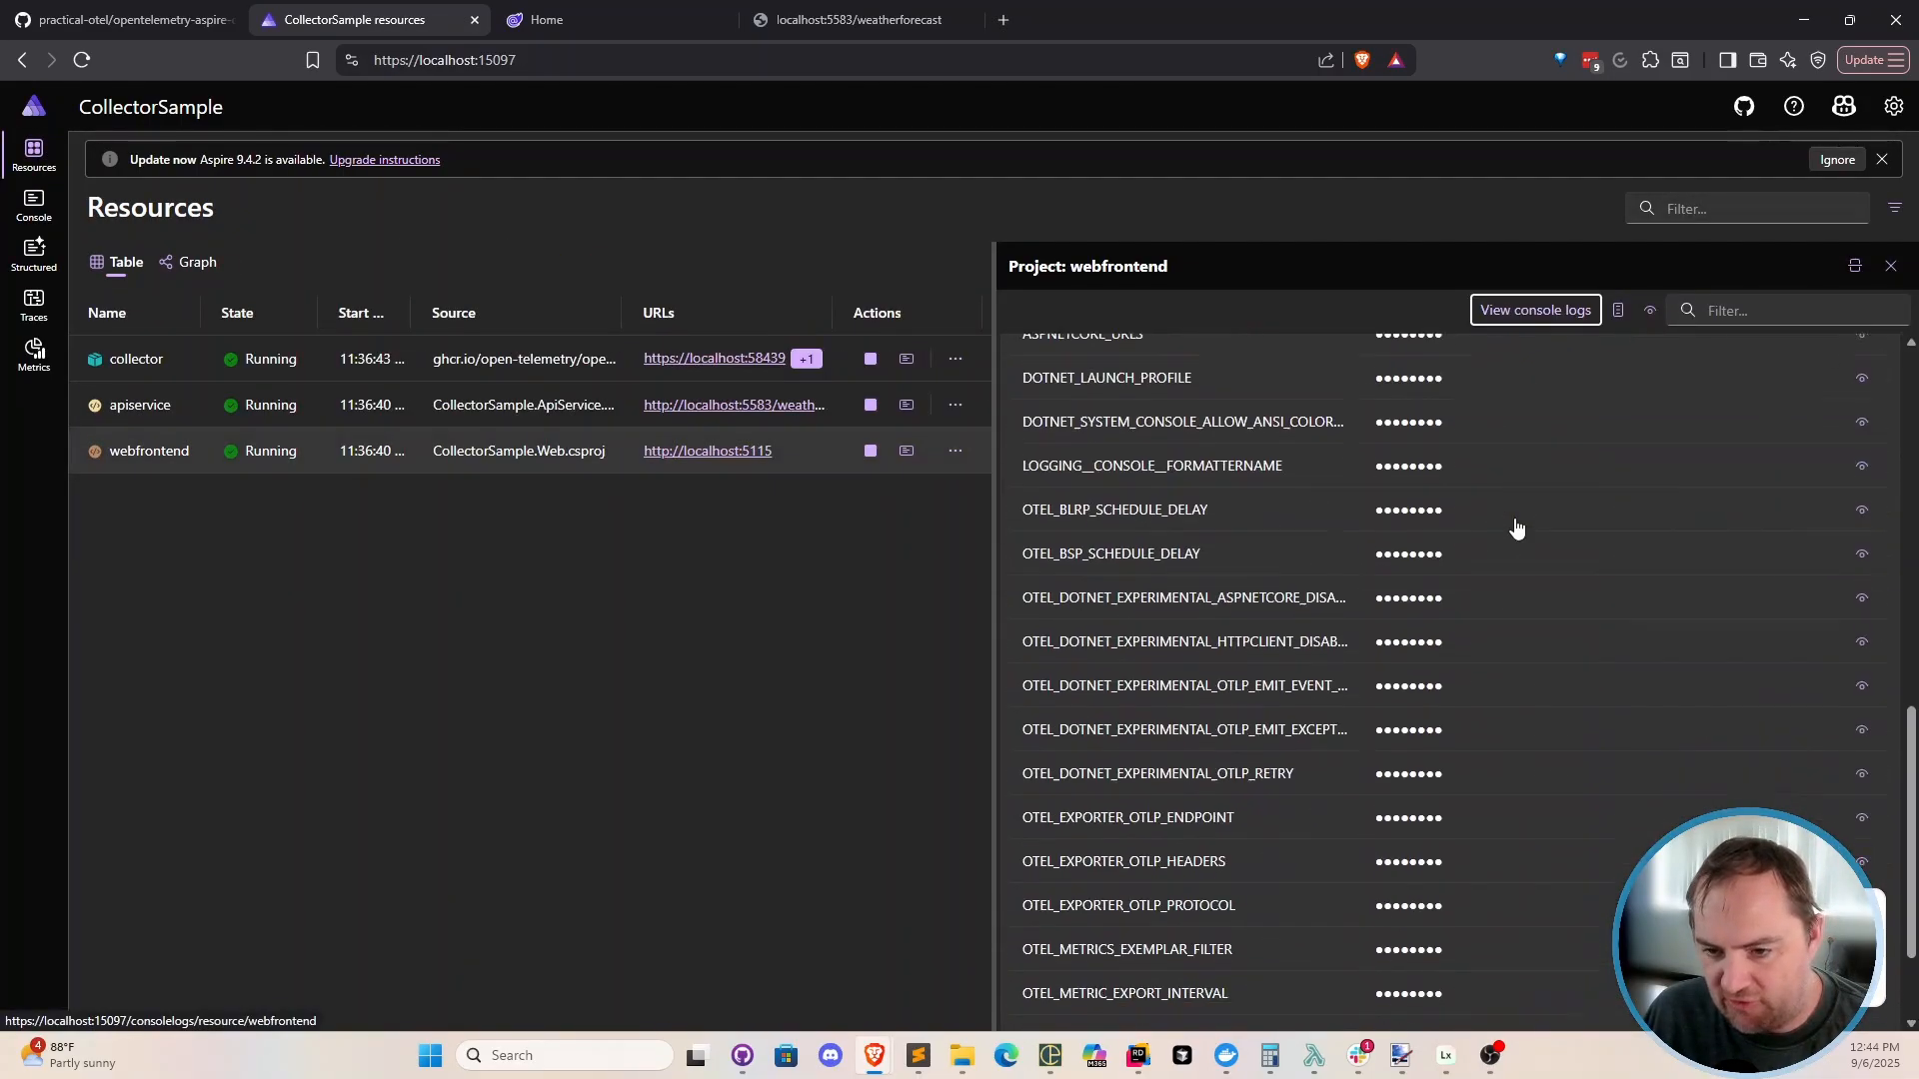
scroll(1517, 529, down, 2)
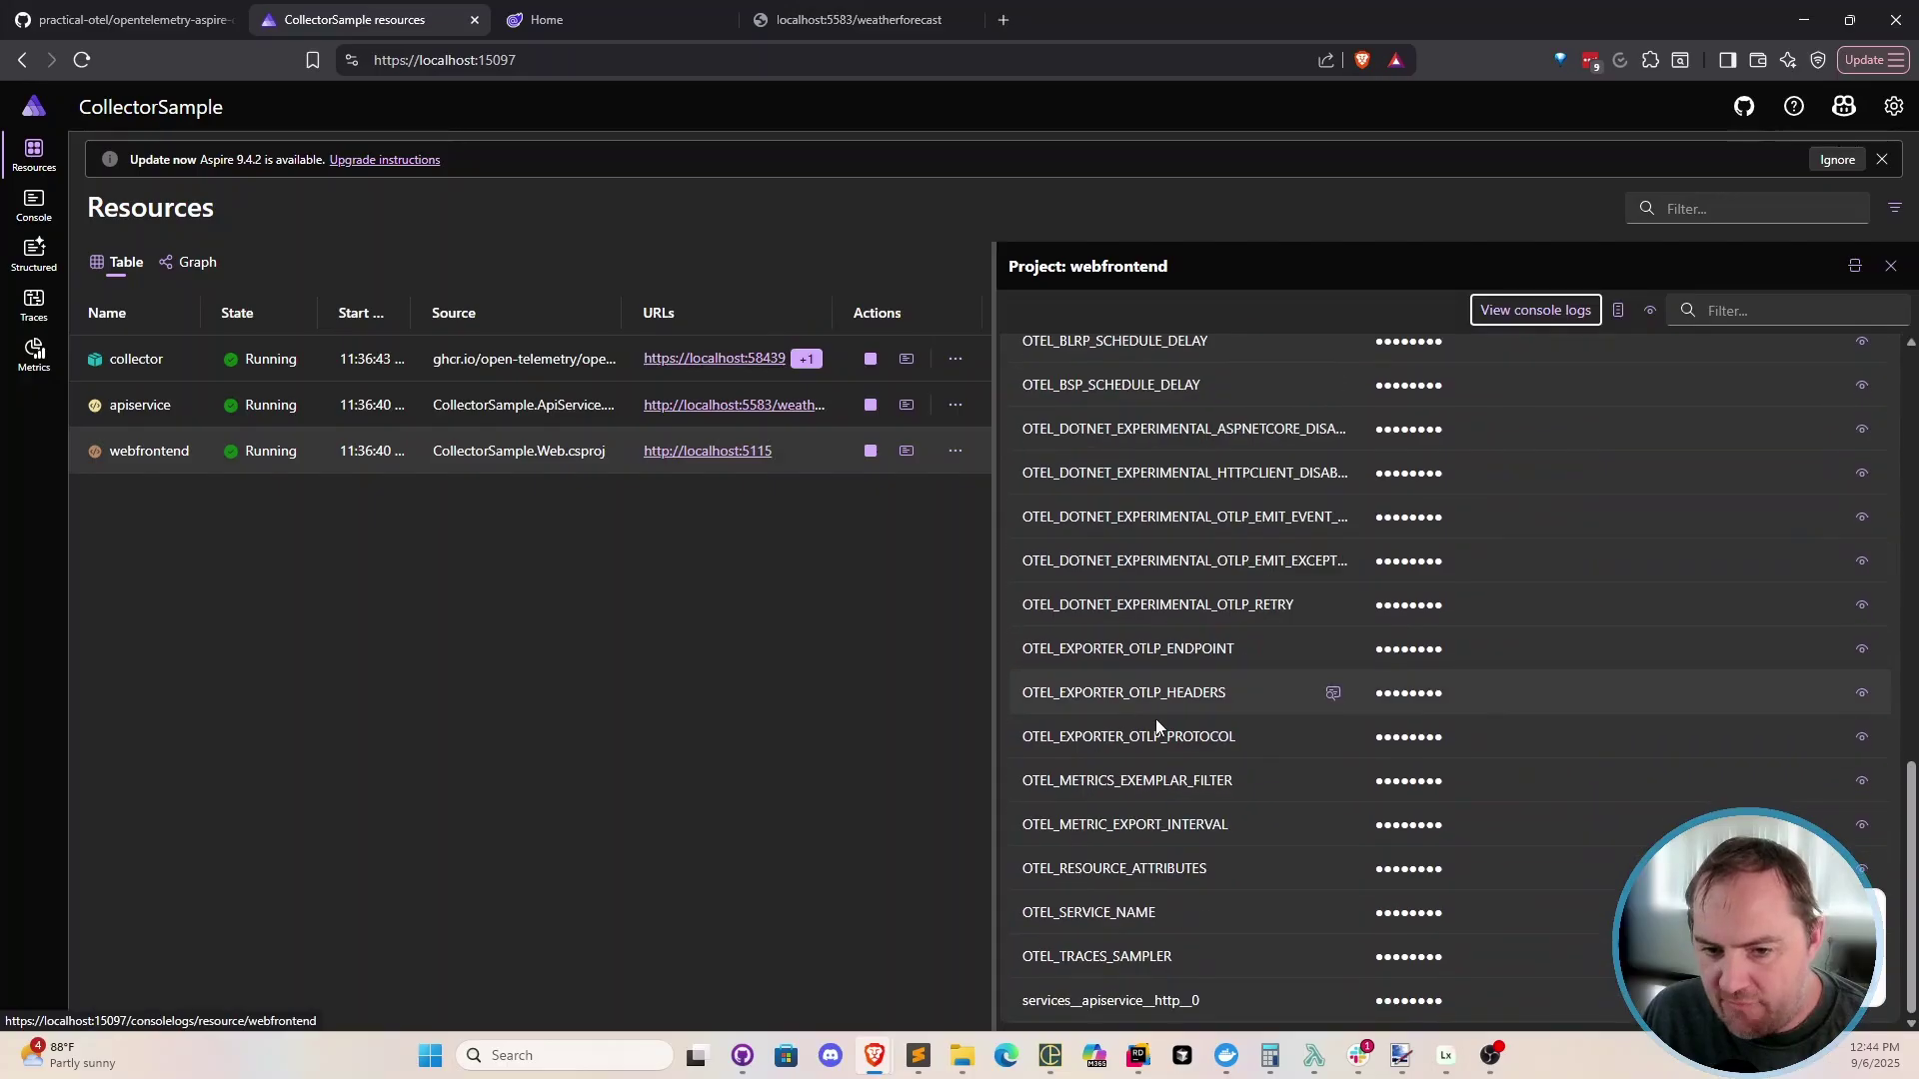
click(1862, 648)
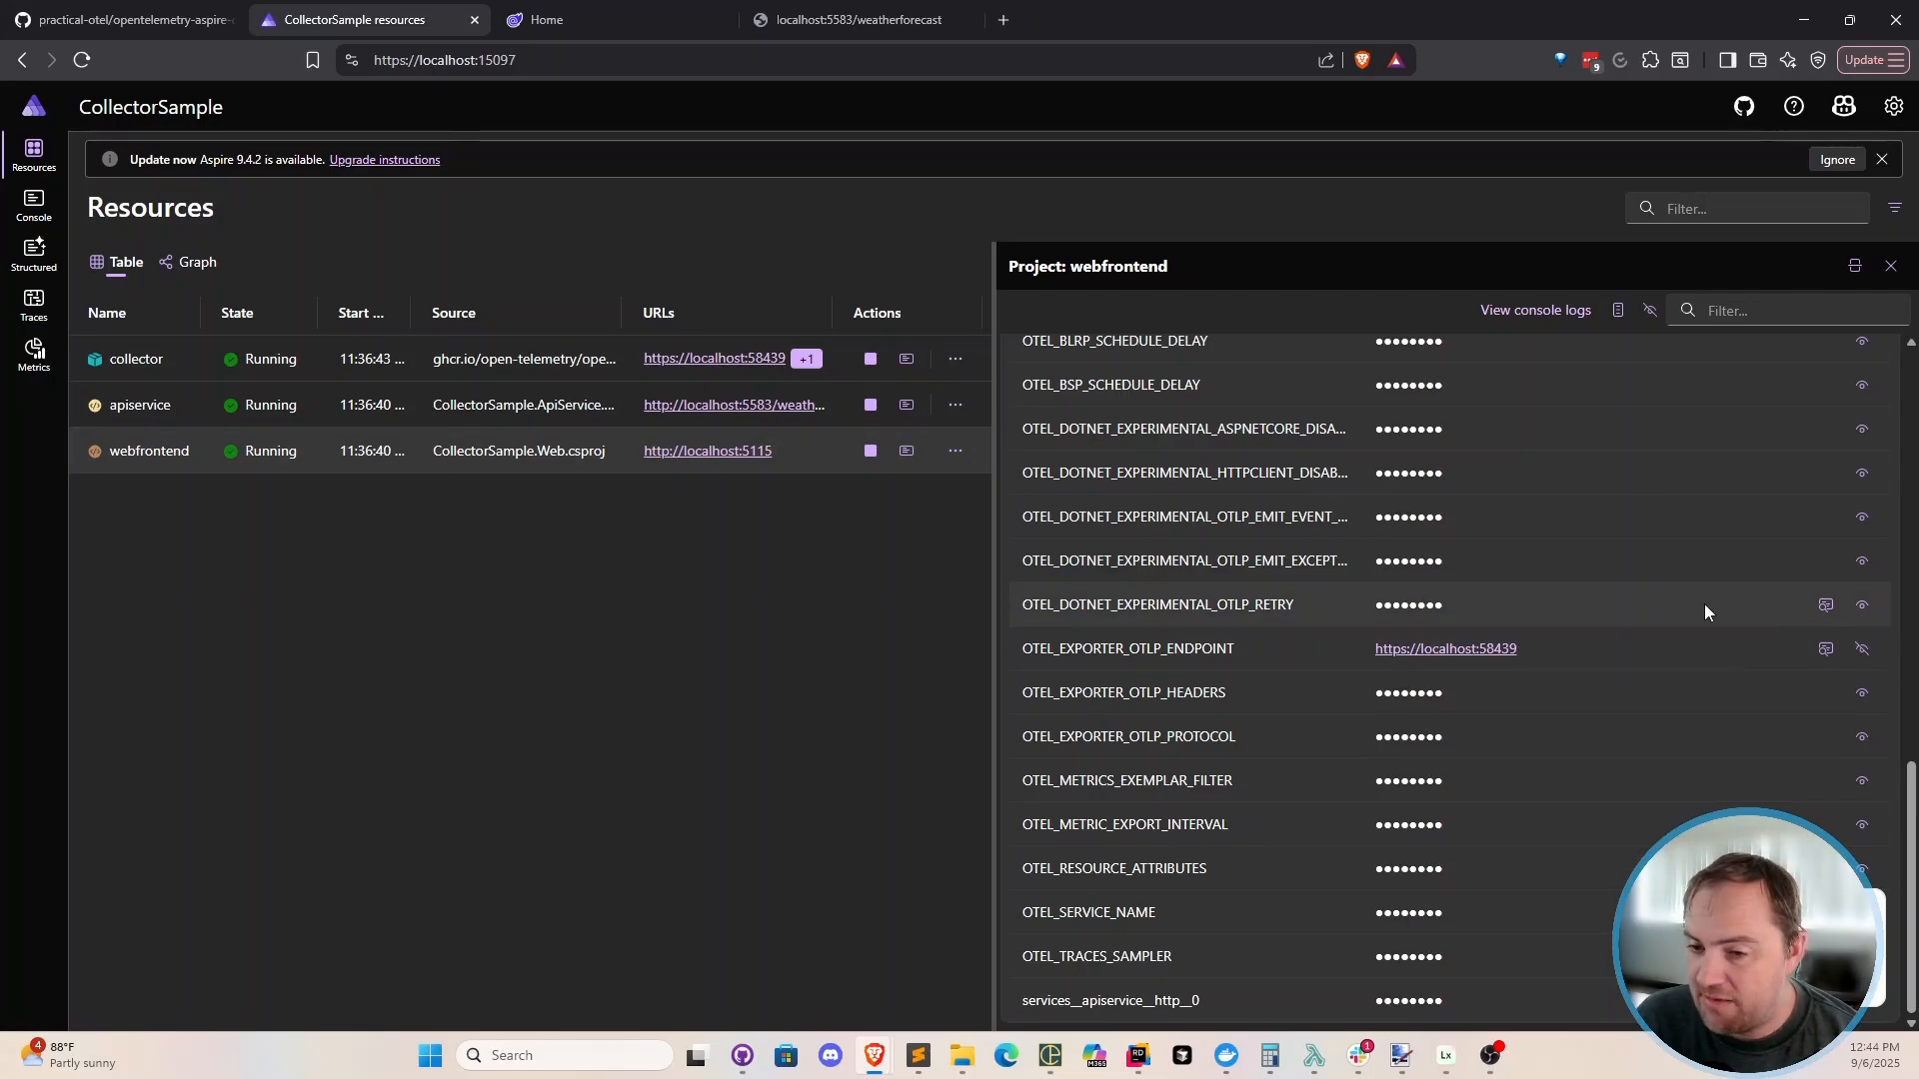
key(c)
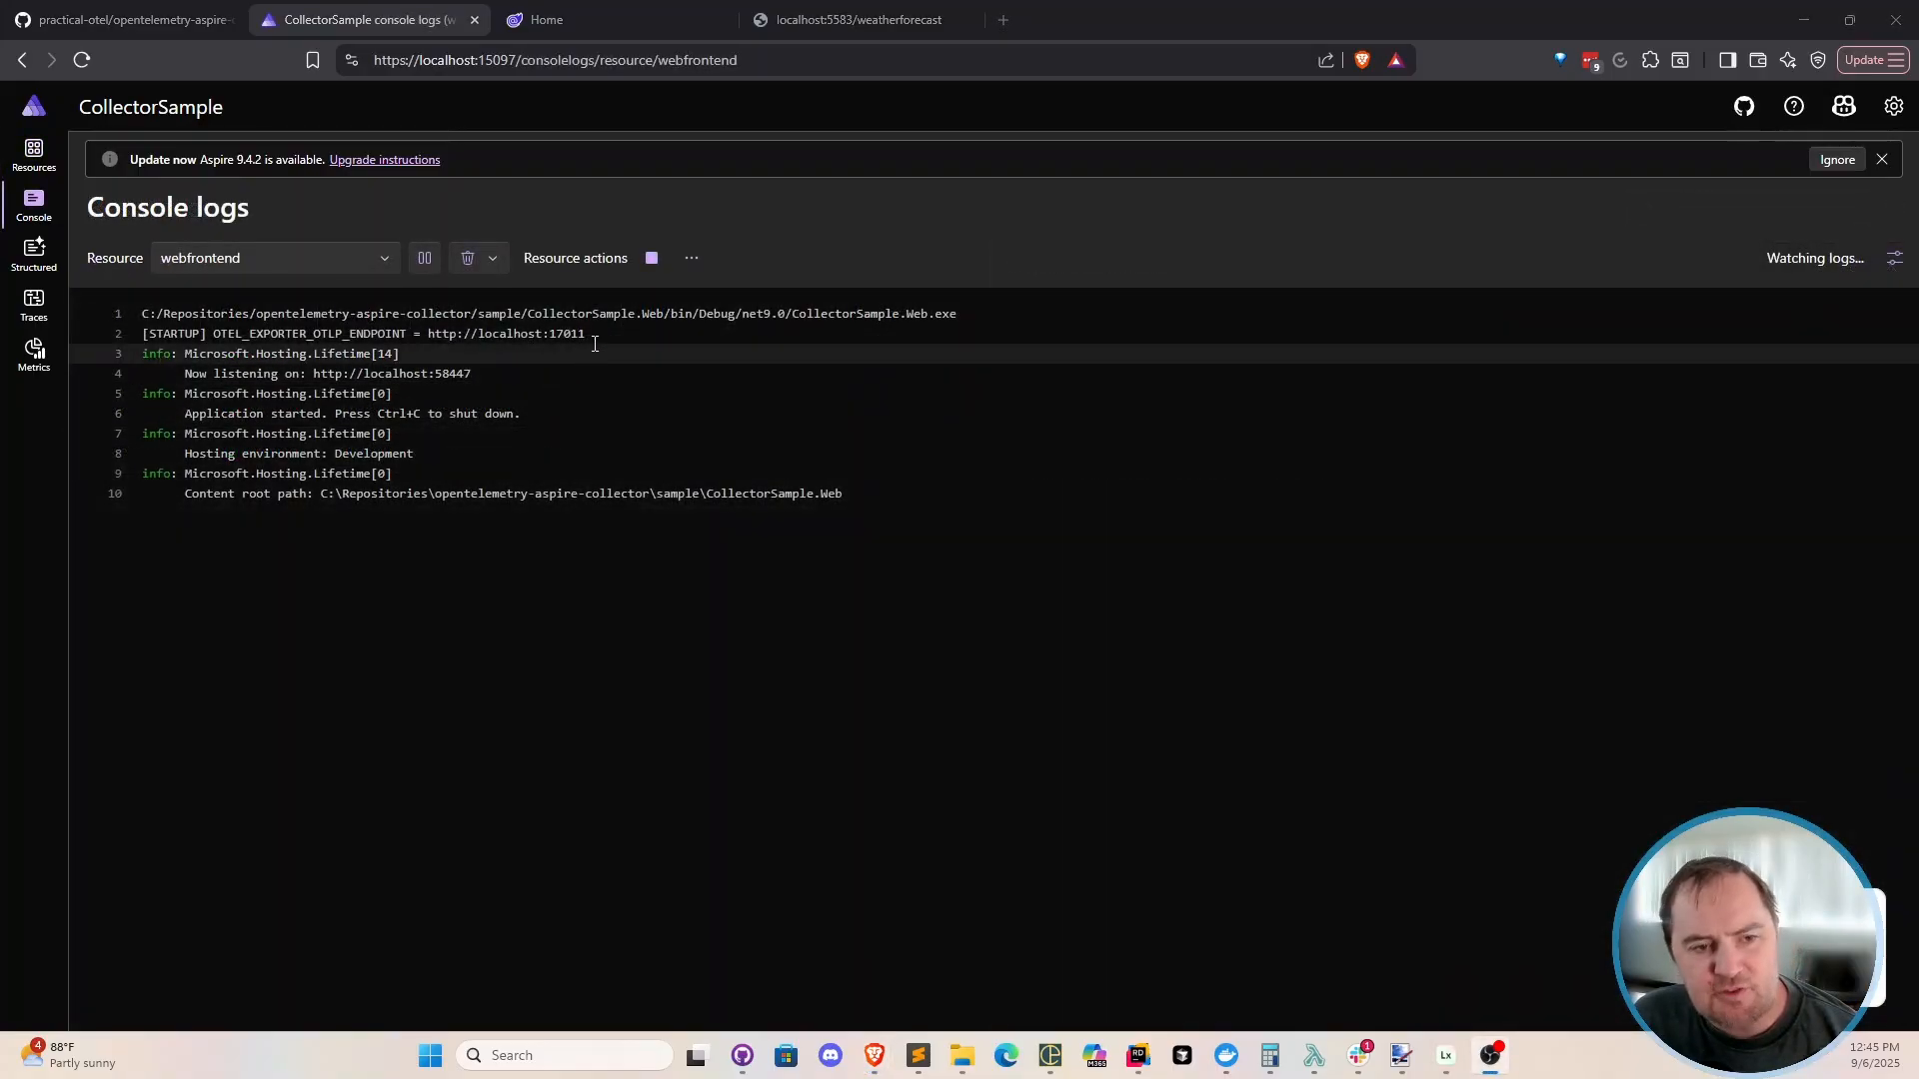
drag(615, 333, 115, 337)
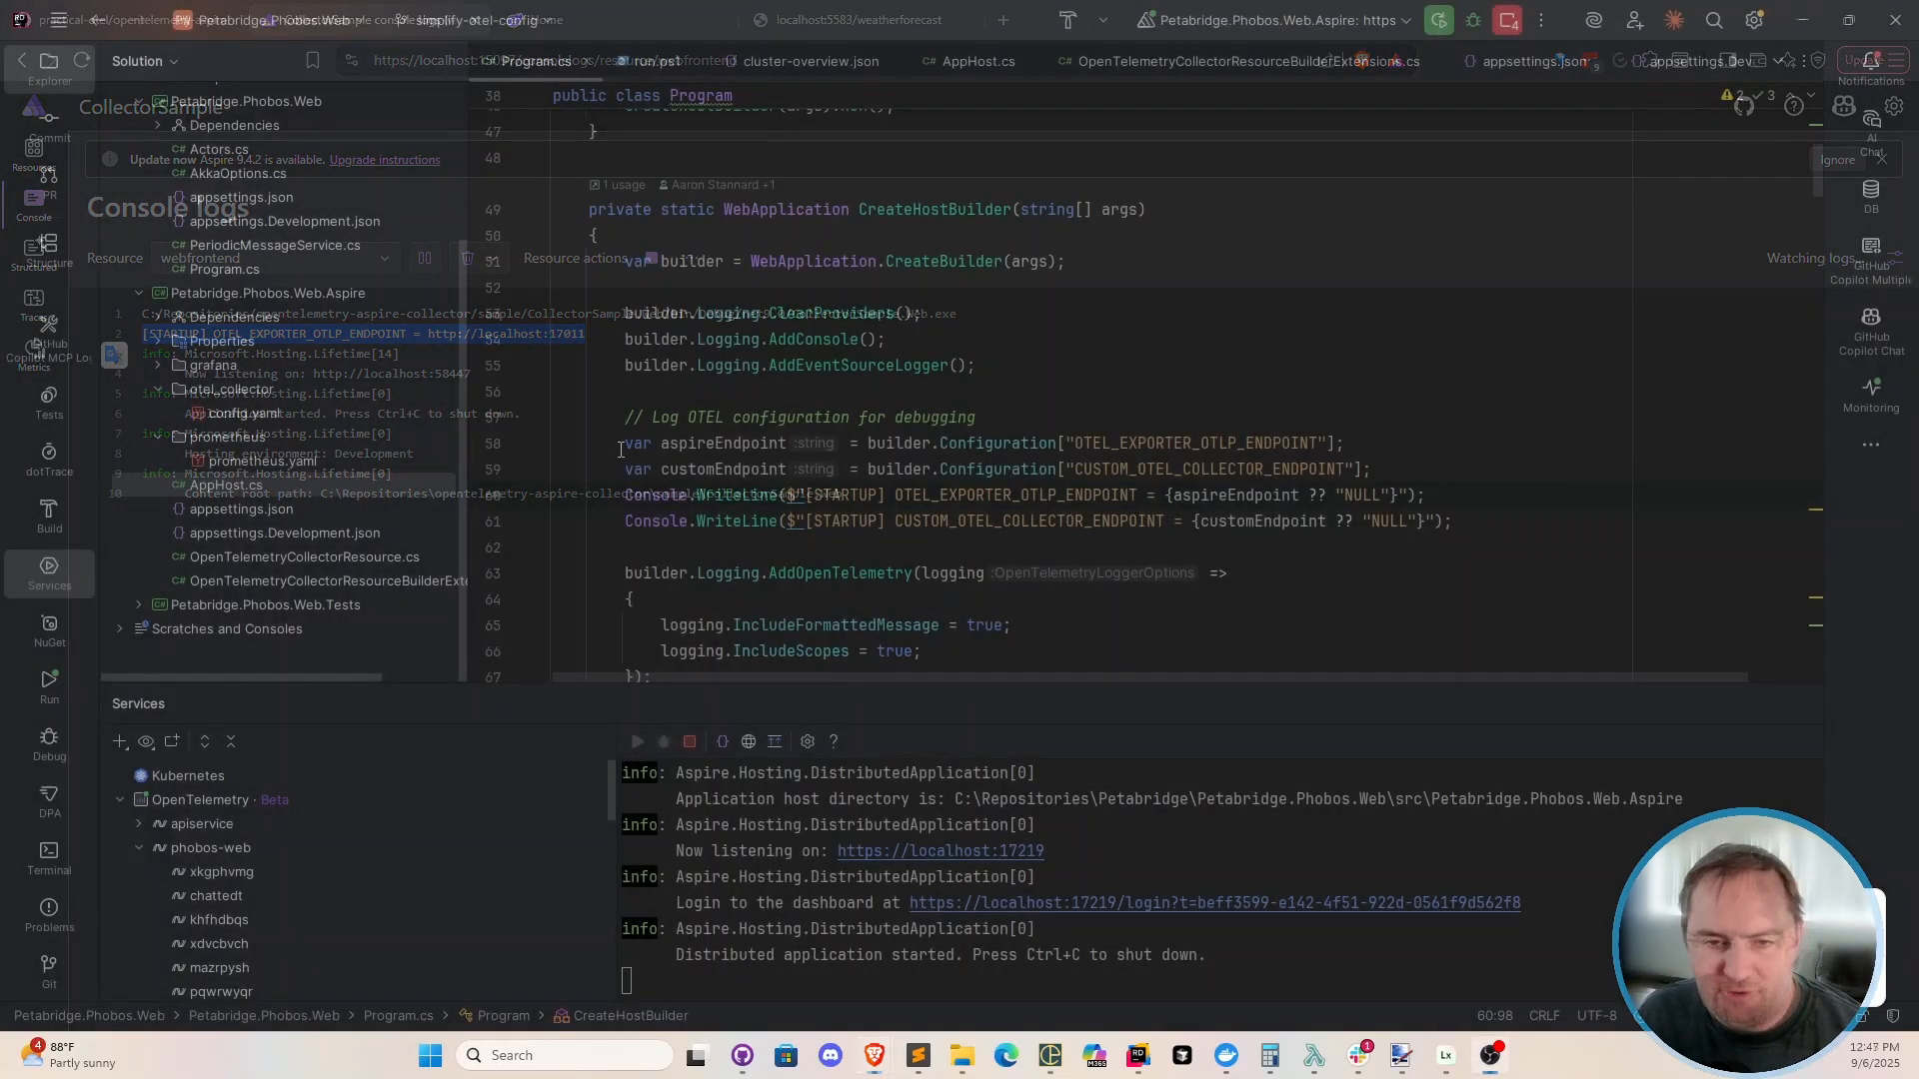
Highlight the line 59 configuration lookup of CUSTOM_OTEL_COLLECTOR_ENDPOINT.
drag(1370, 470, 624, 468)
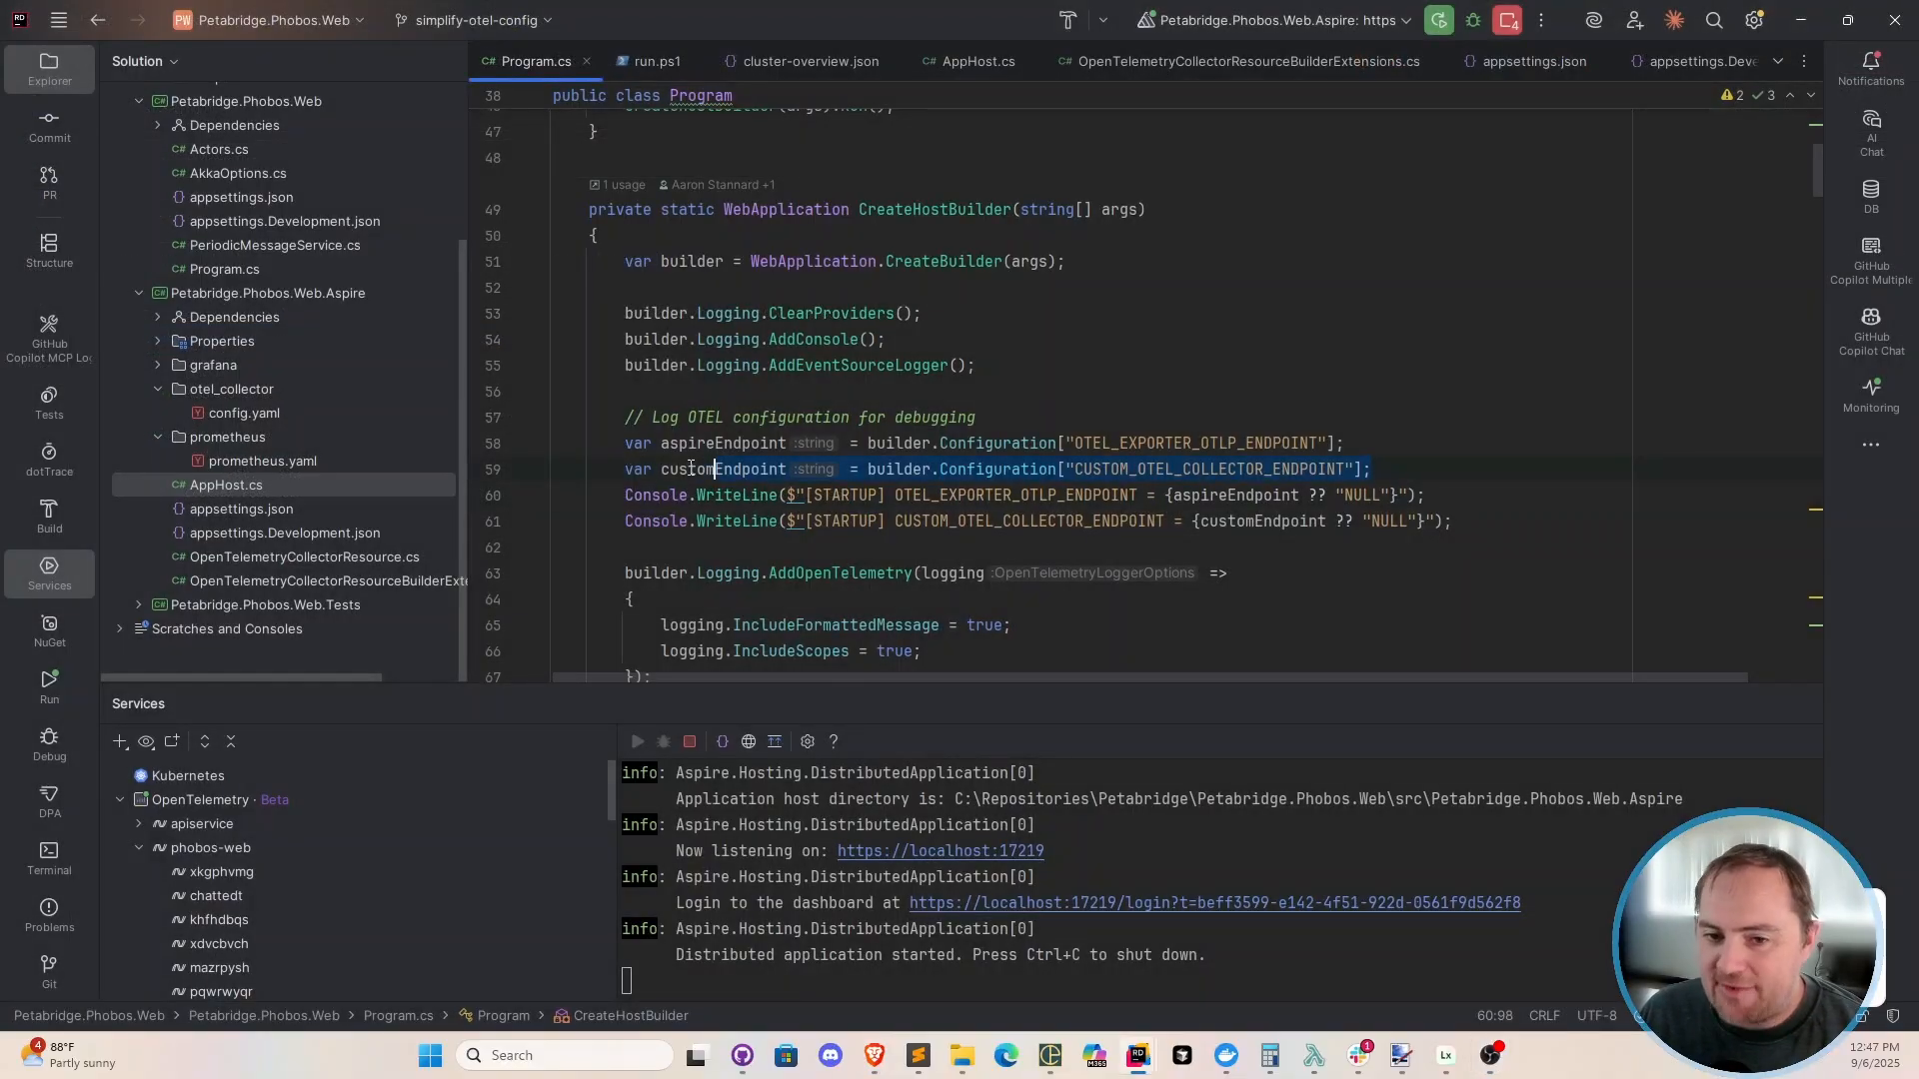
click(1136, 469)
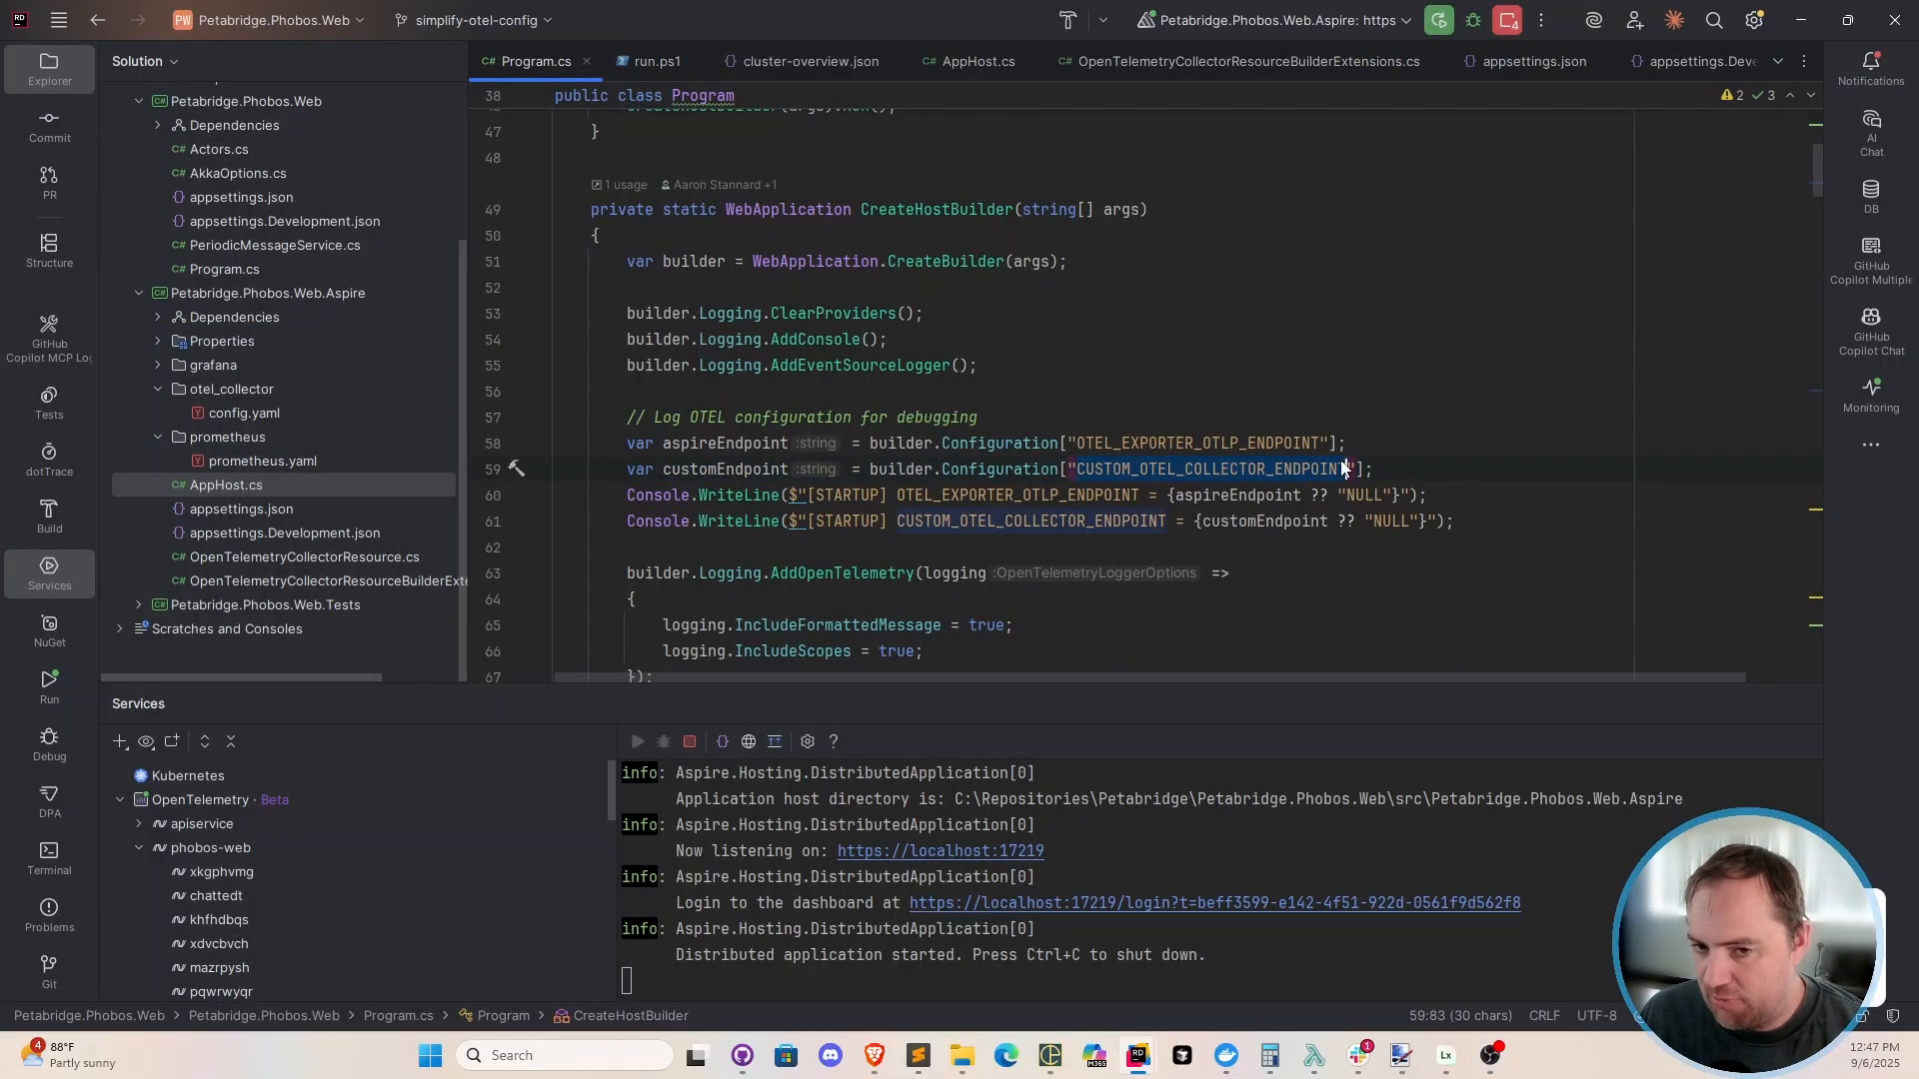
drag(1368, 470, 642, 470)
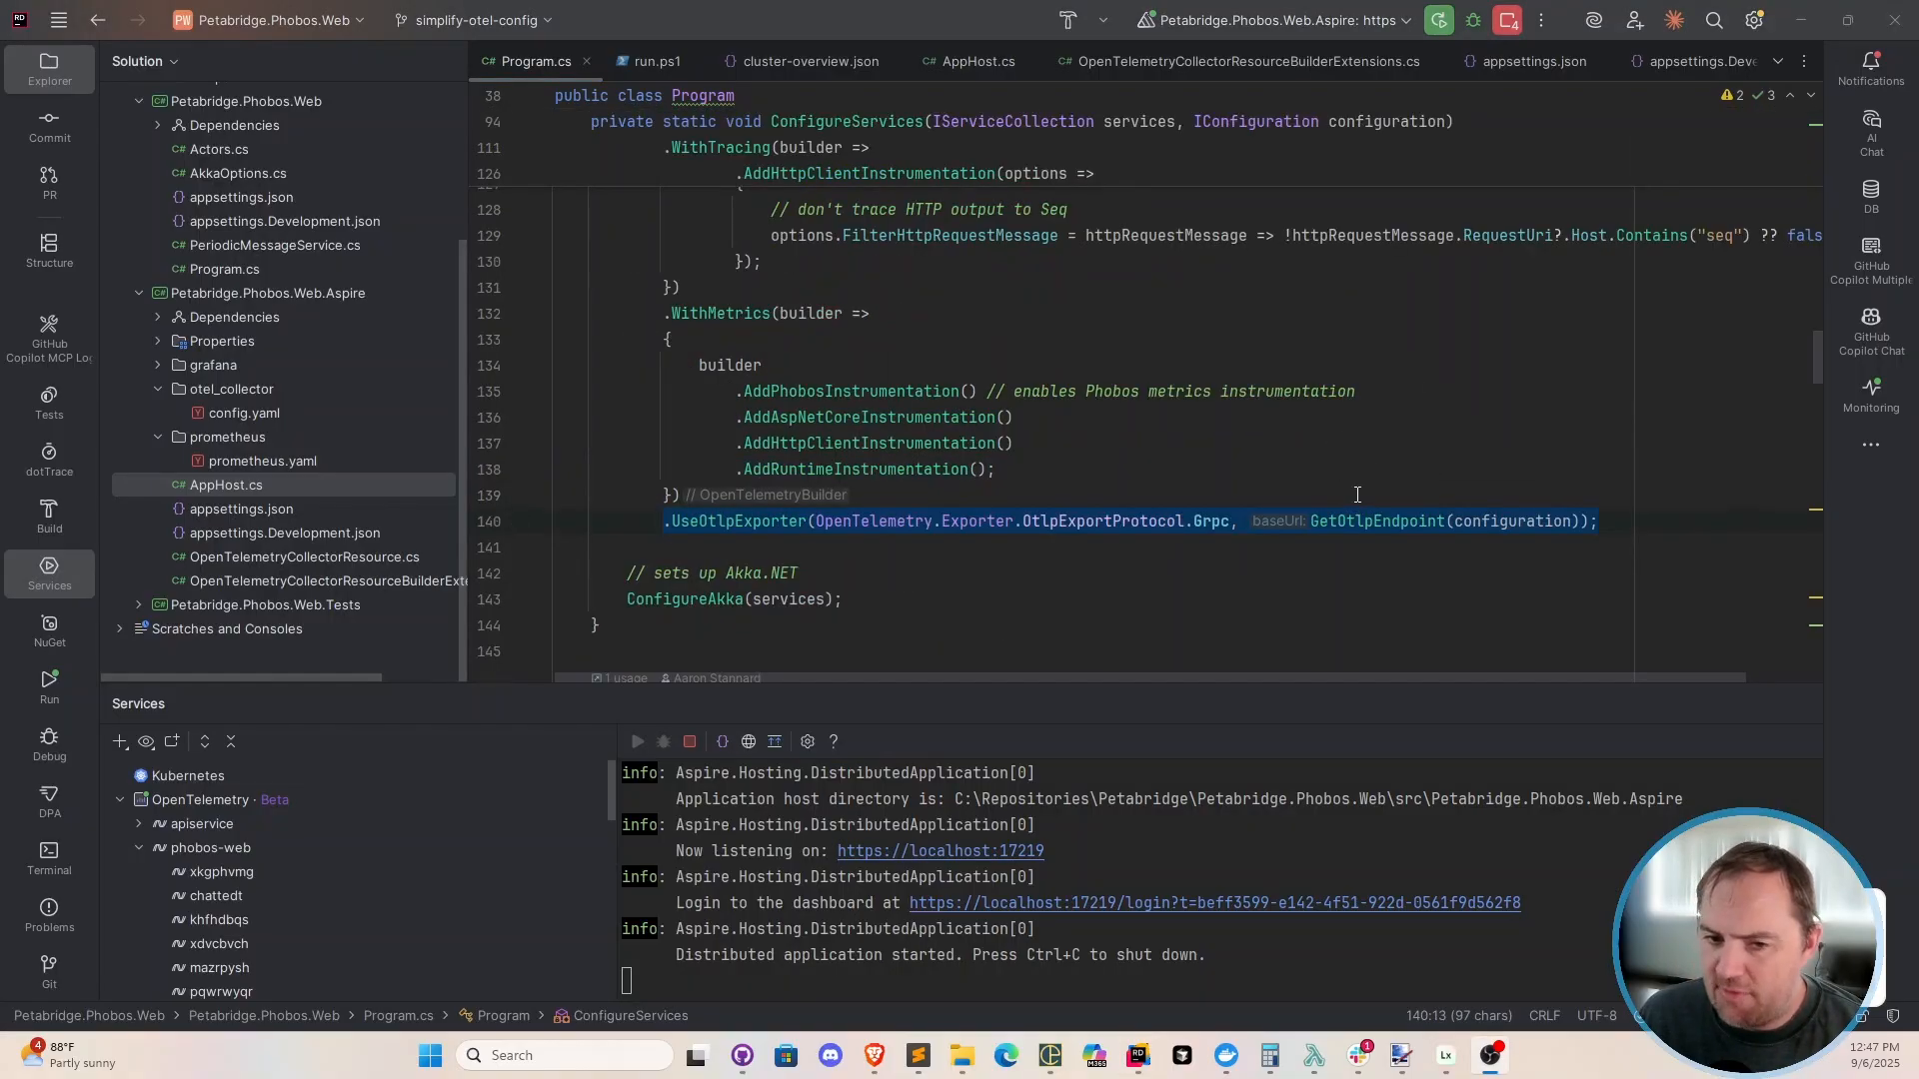
click(1356, 496)
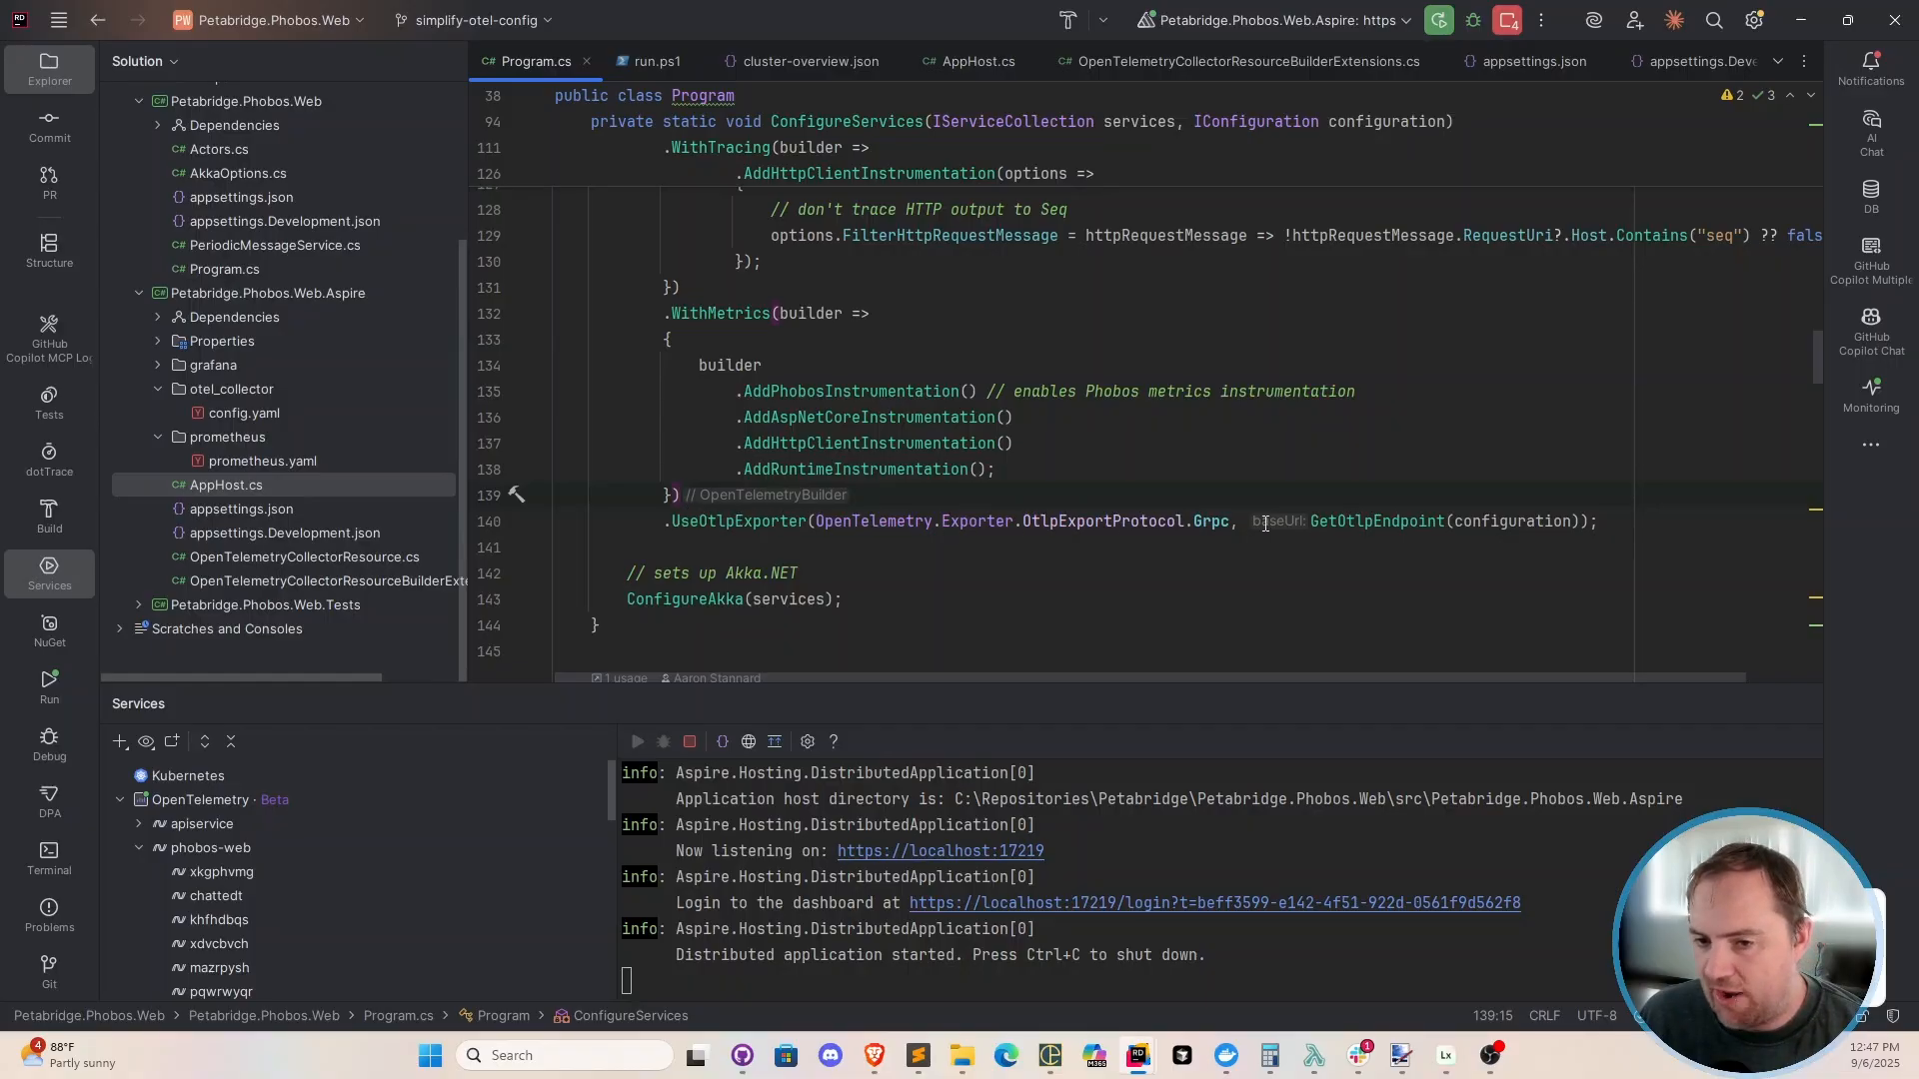
Jump to the GetOtlpEndpoint declaration, then switch to the browser dashboard.
click(1319, 522)
key(ctrl+b)
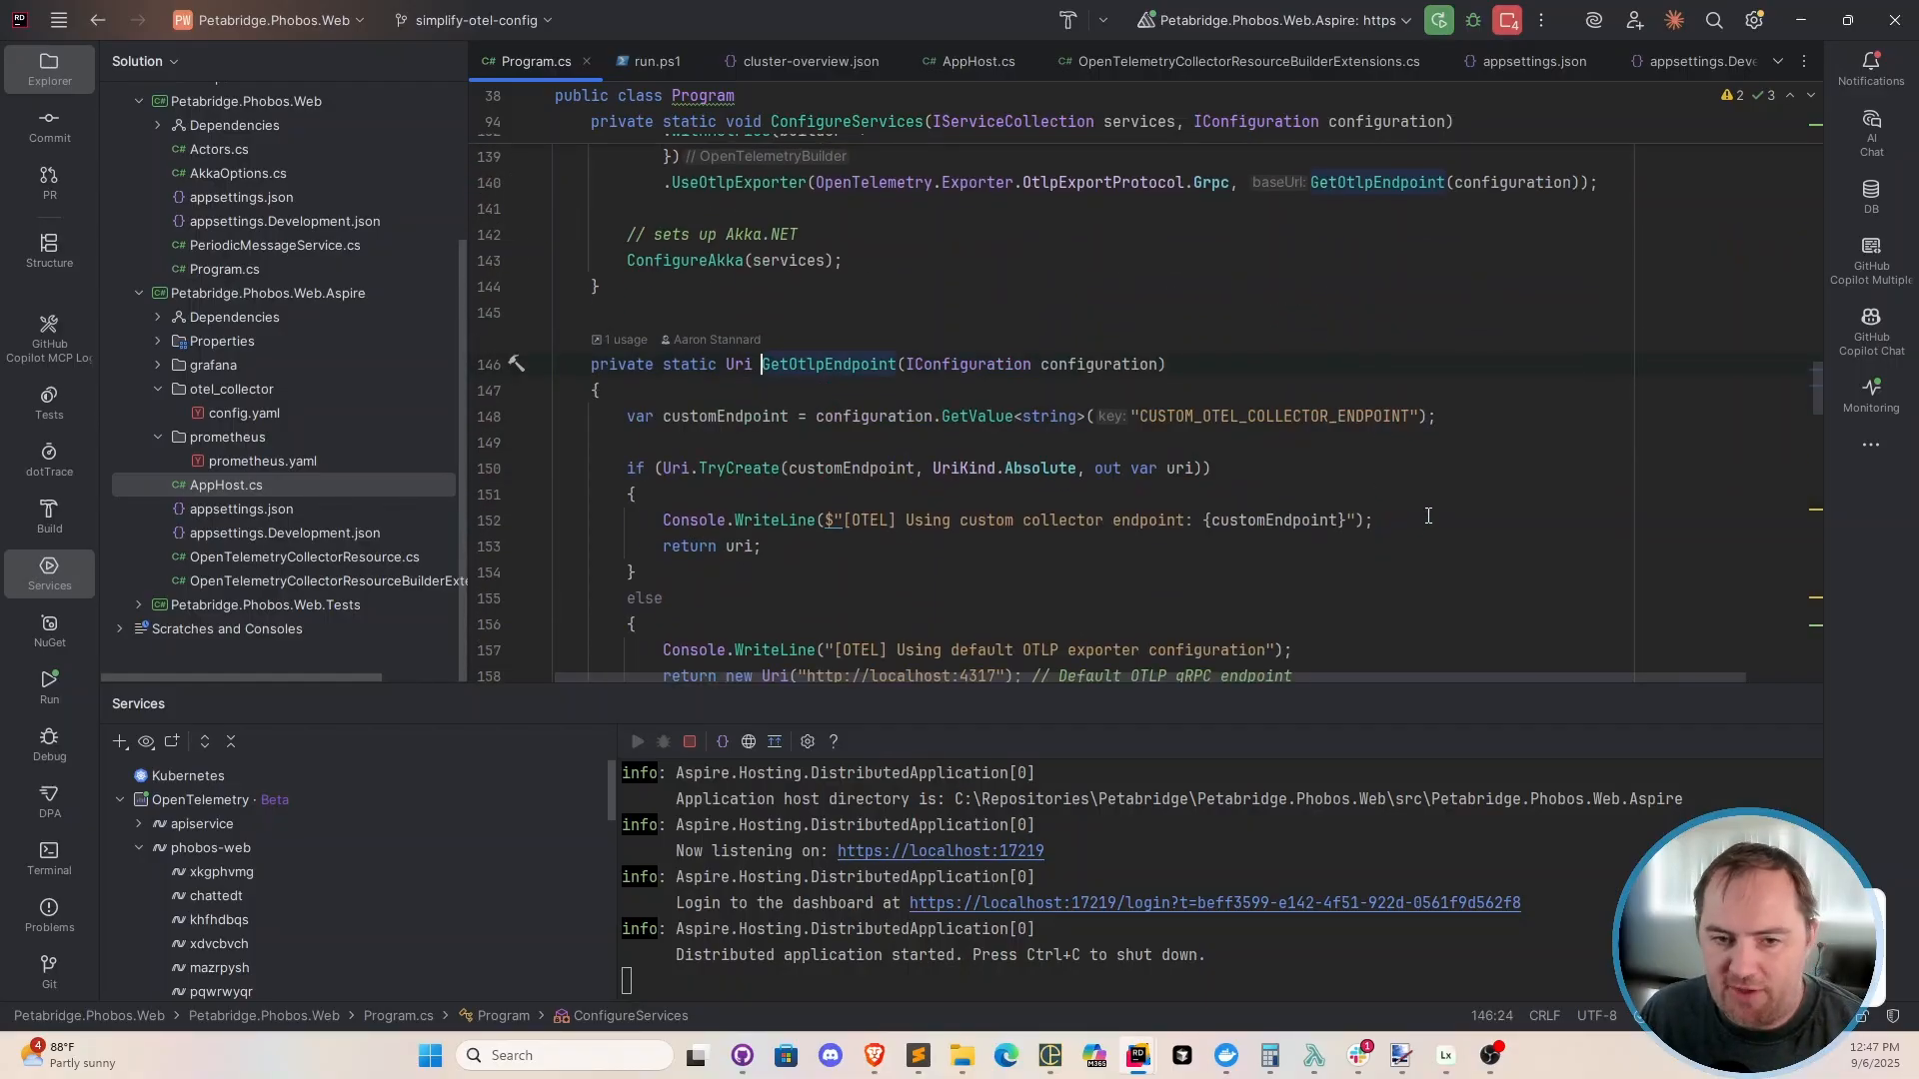
scroll(1427, 516, down, 2)
key(alt+Tab)
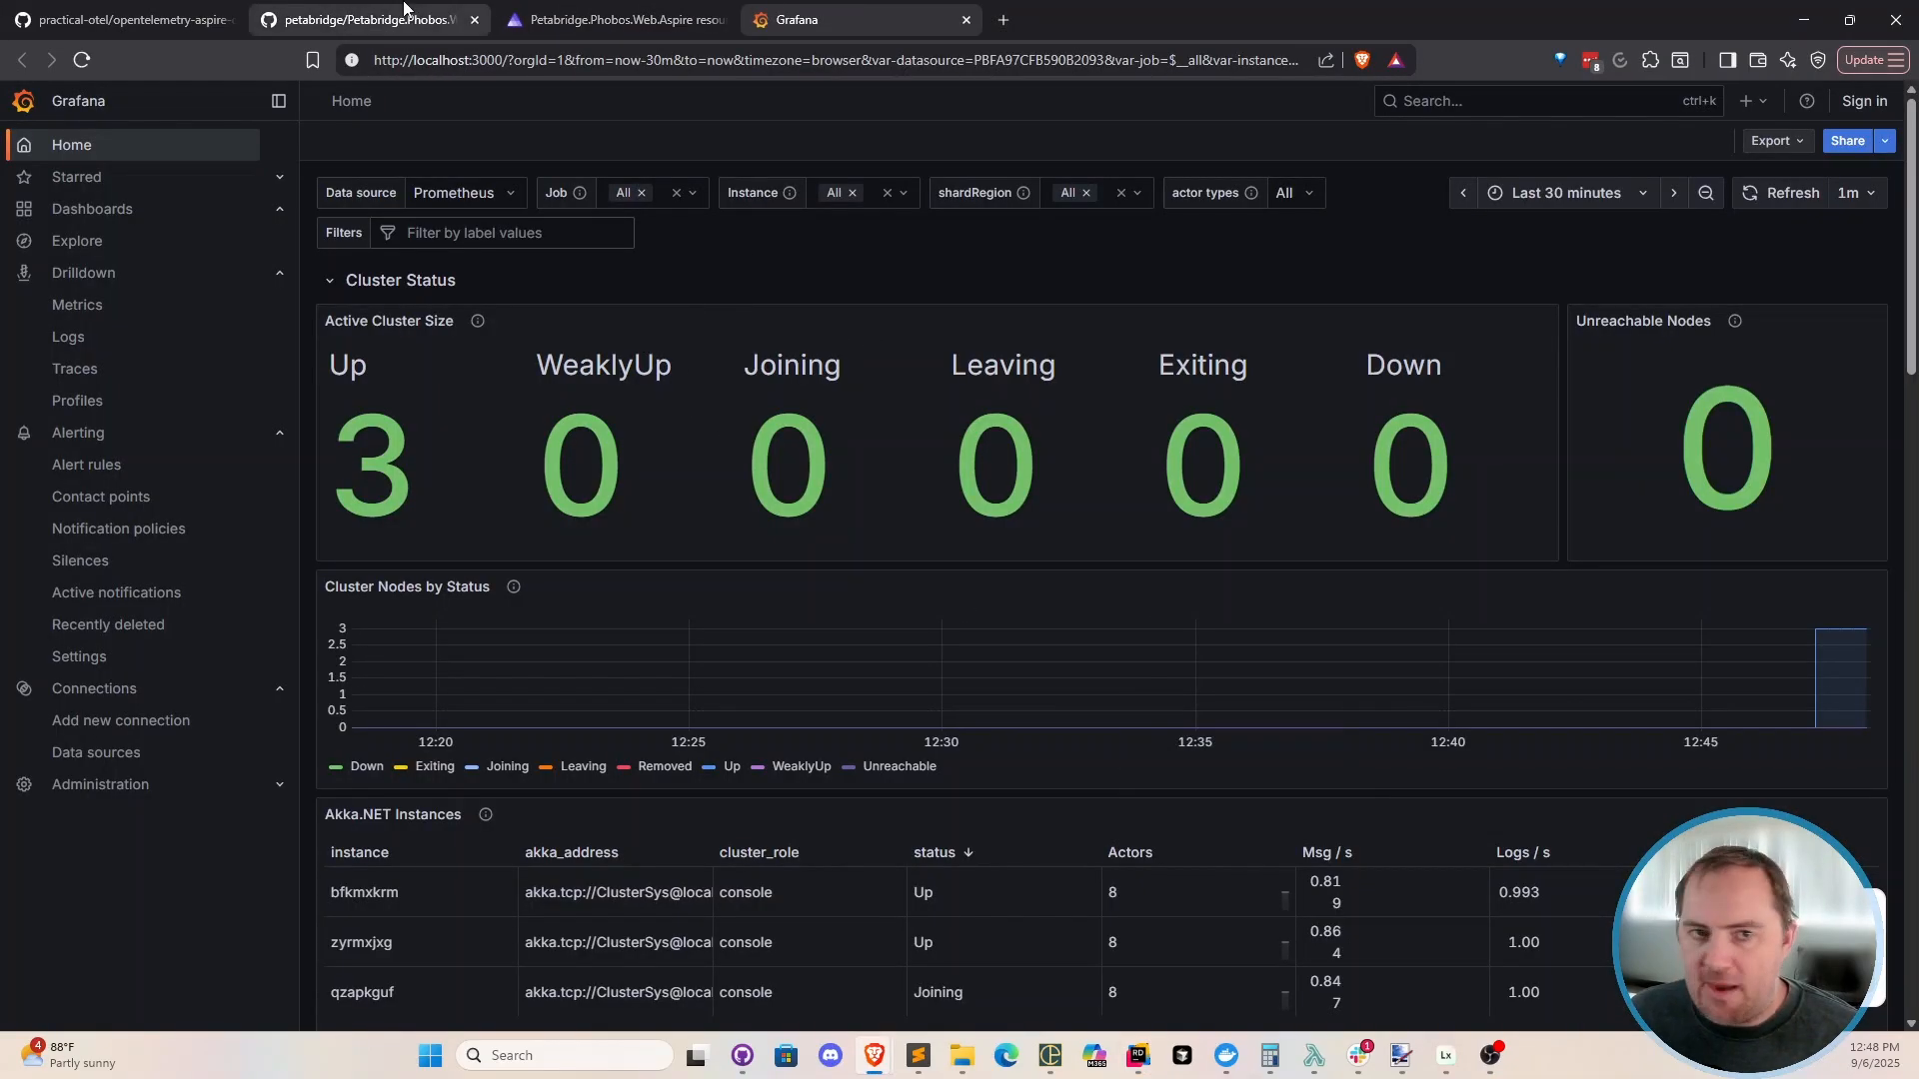
From the Aspire resources, view Seq's events at localhost:8988 and return to the Phobos dashboard.
key(ctrl+shift+Tab)
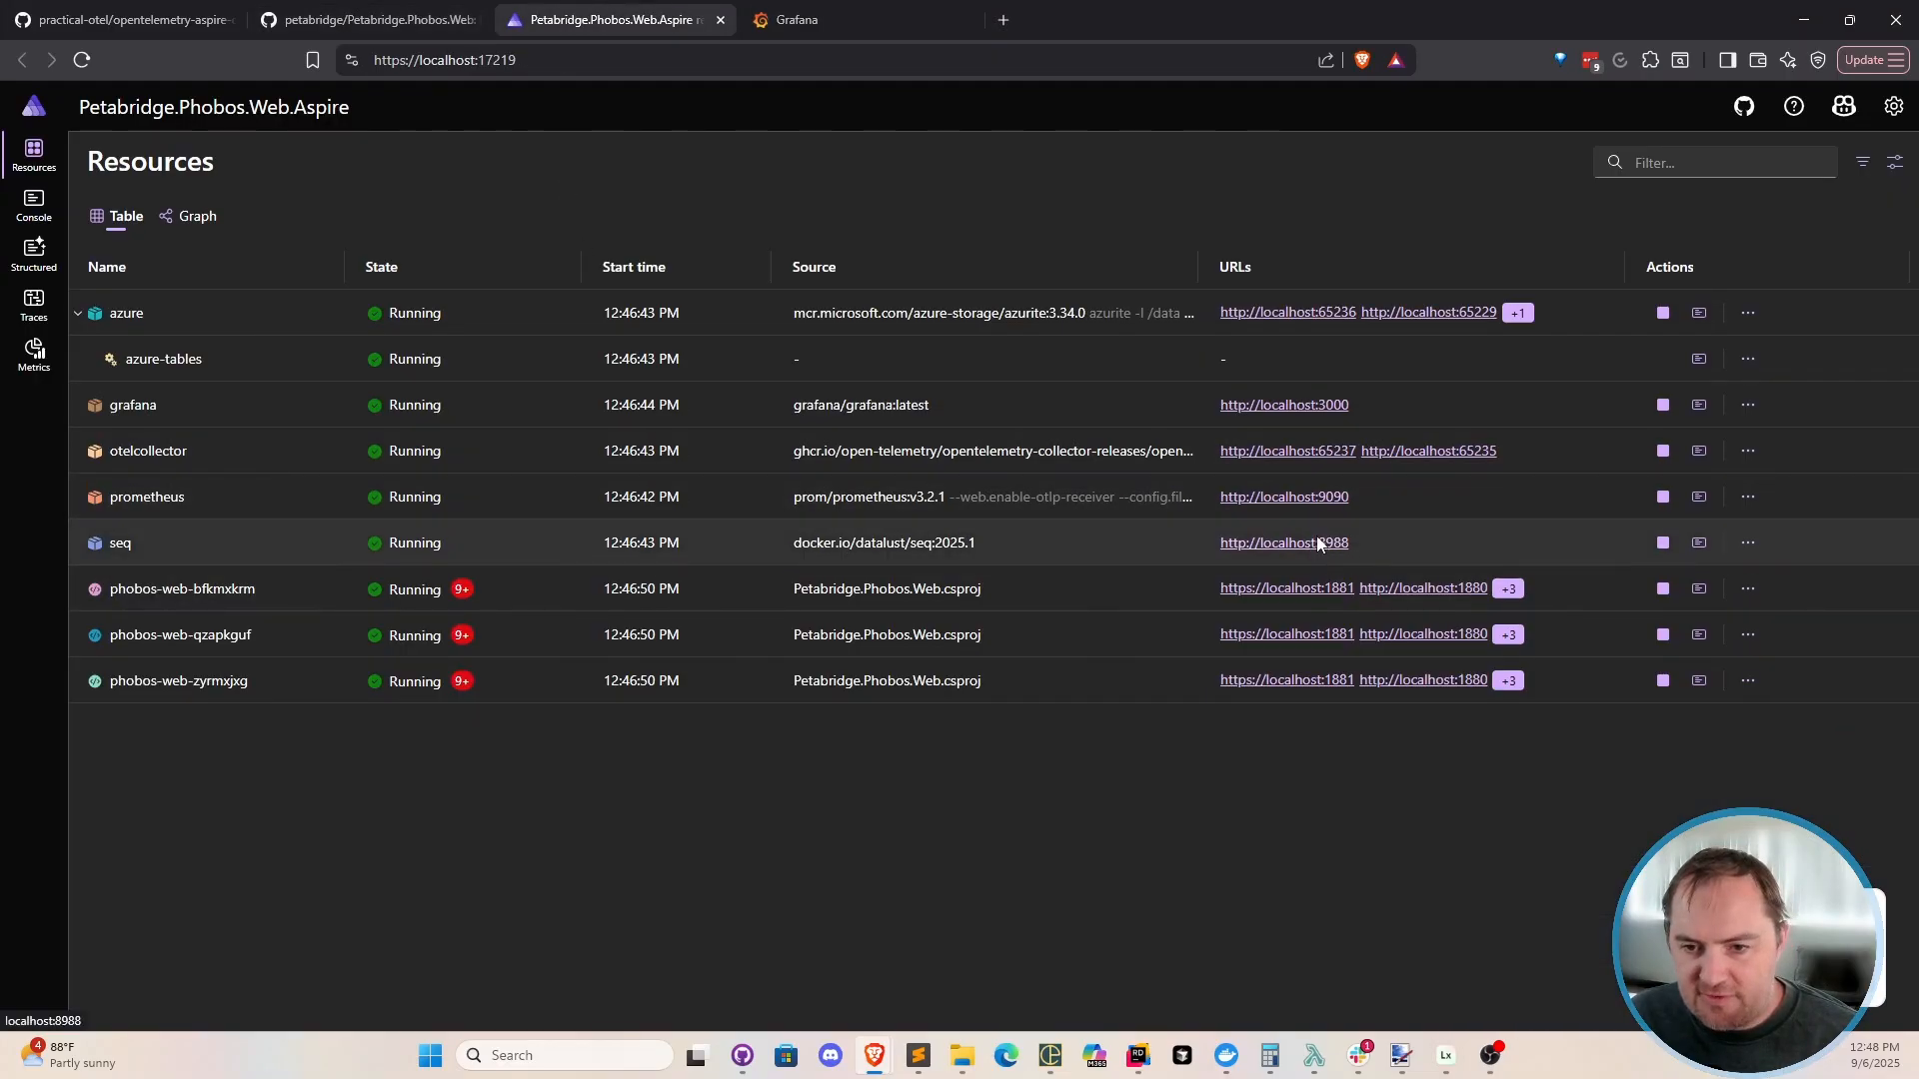
click(1284, 544)
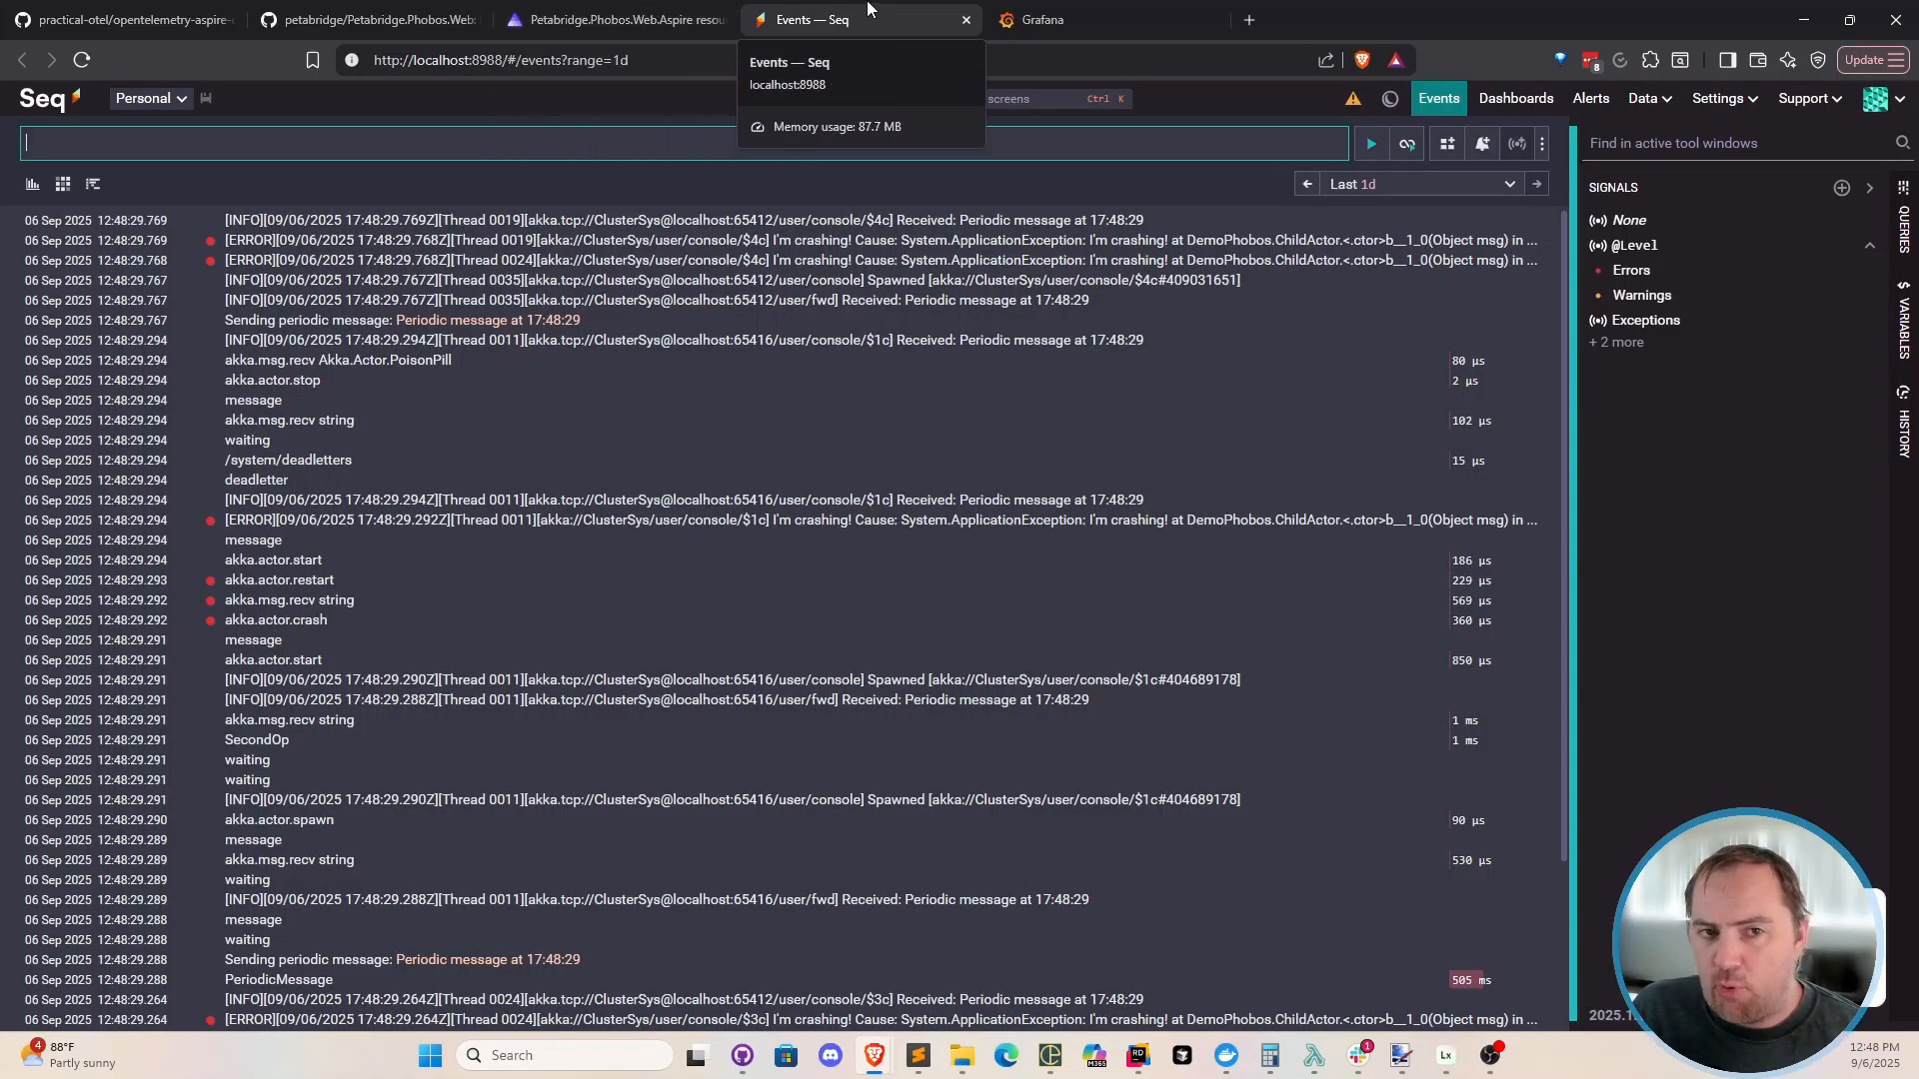
click(616, 20)
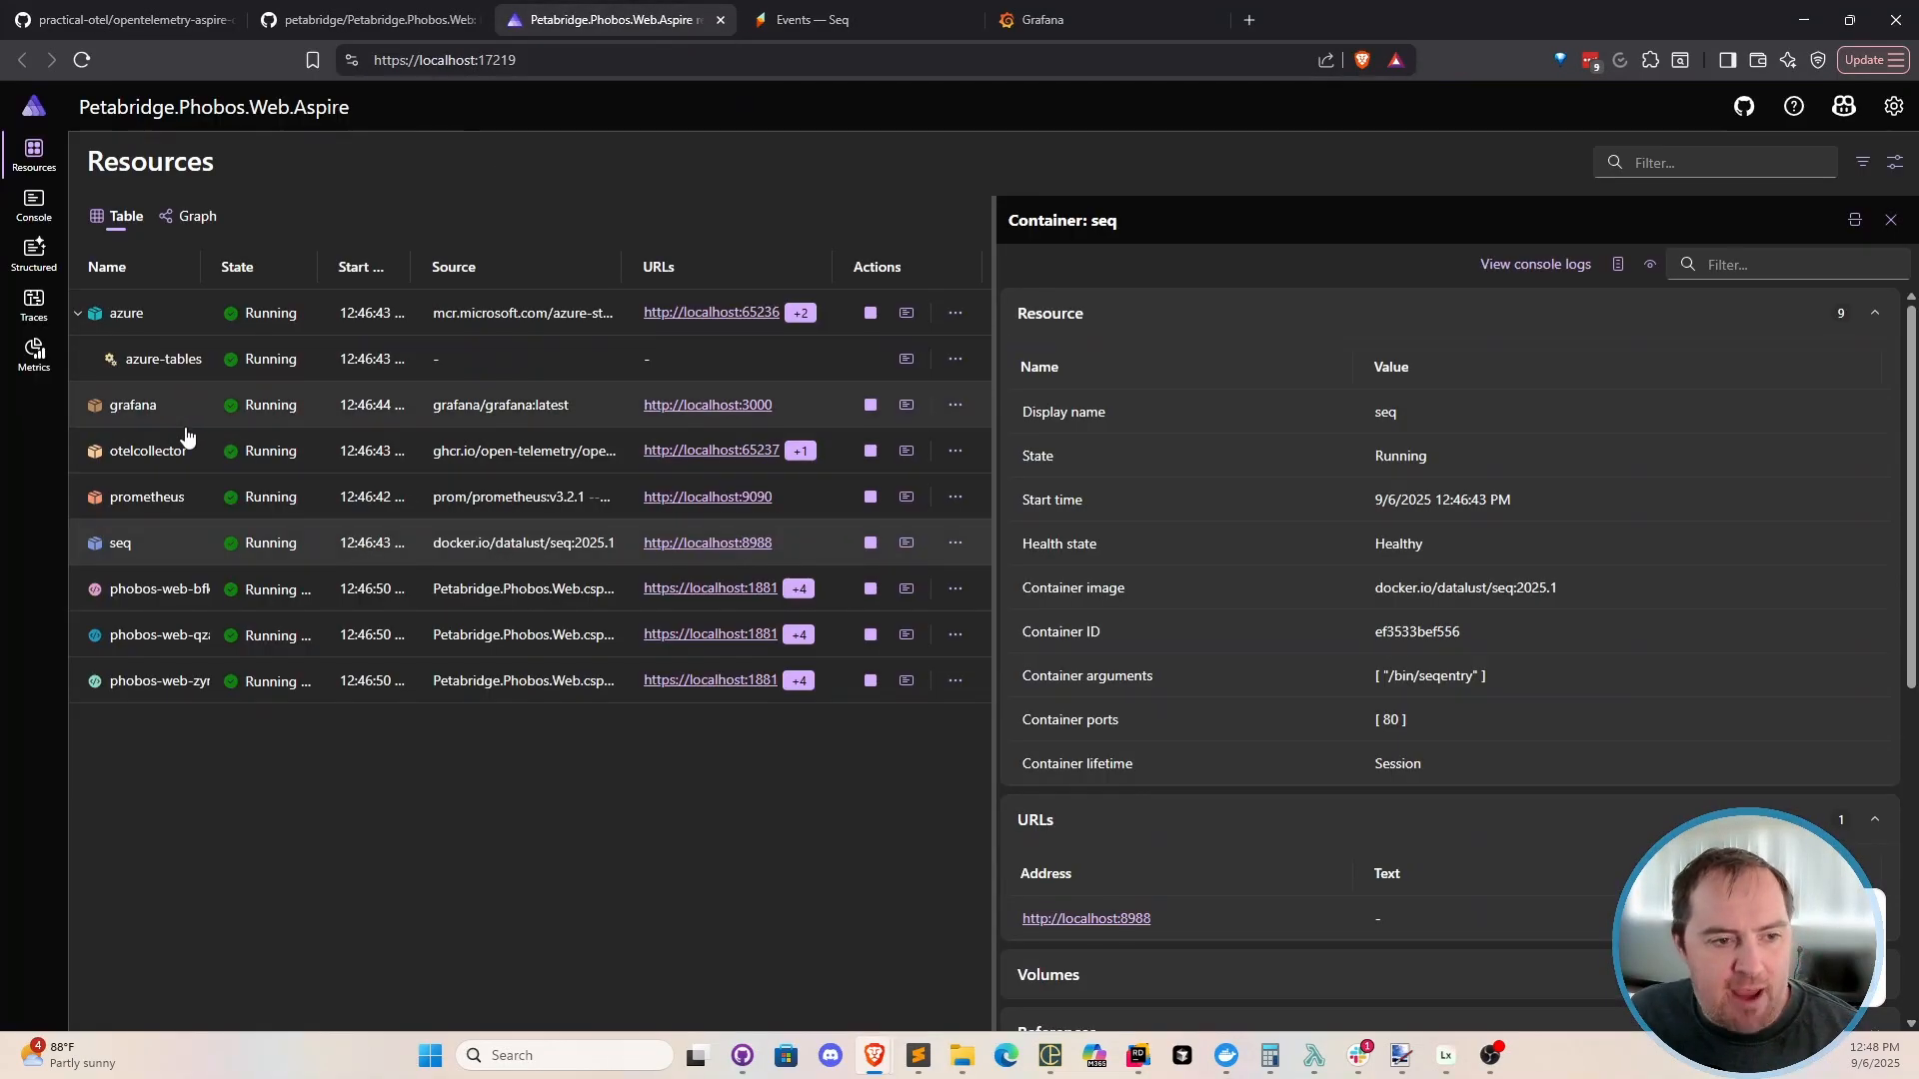
Show Metrics for the phobos-web (application) resource.
click(33, 357)
click(296, 212)
click(290, 292)
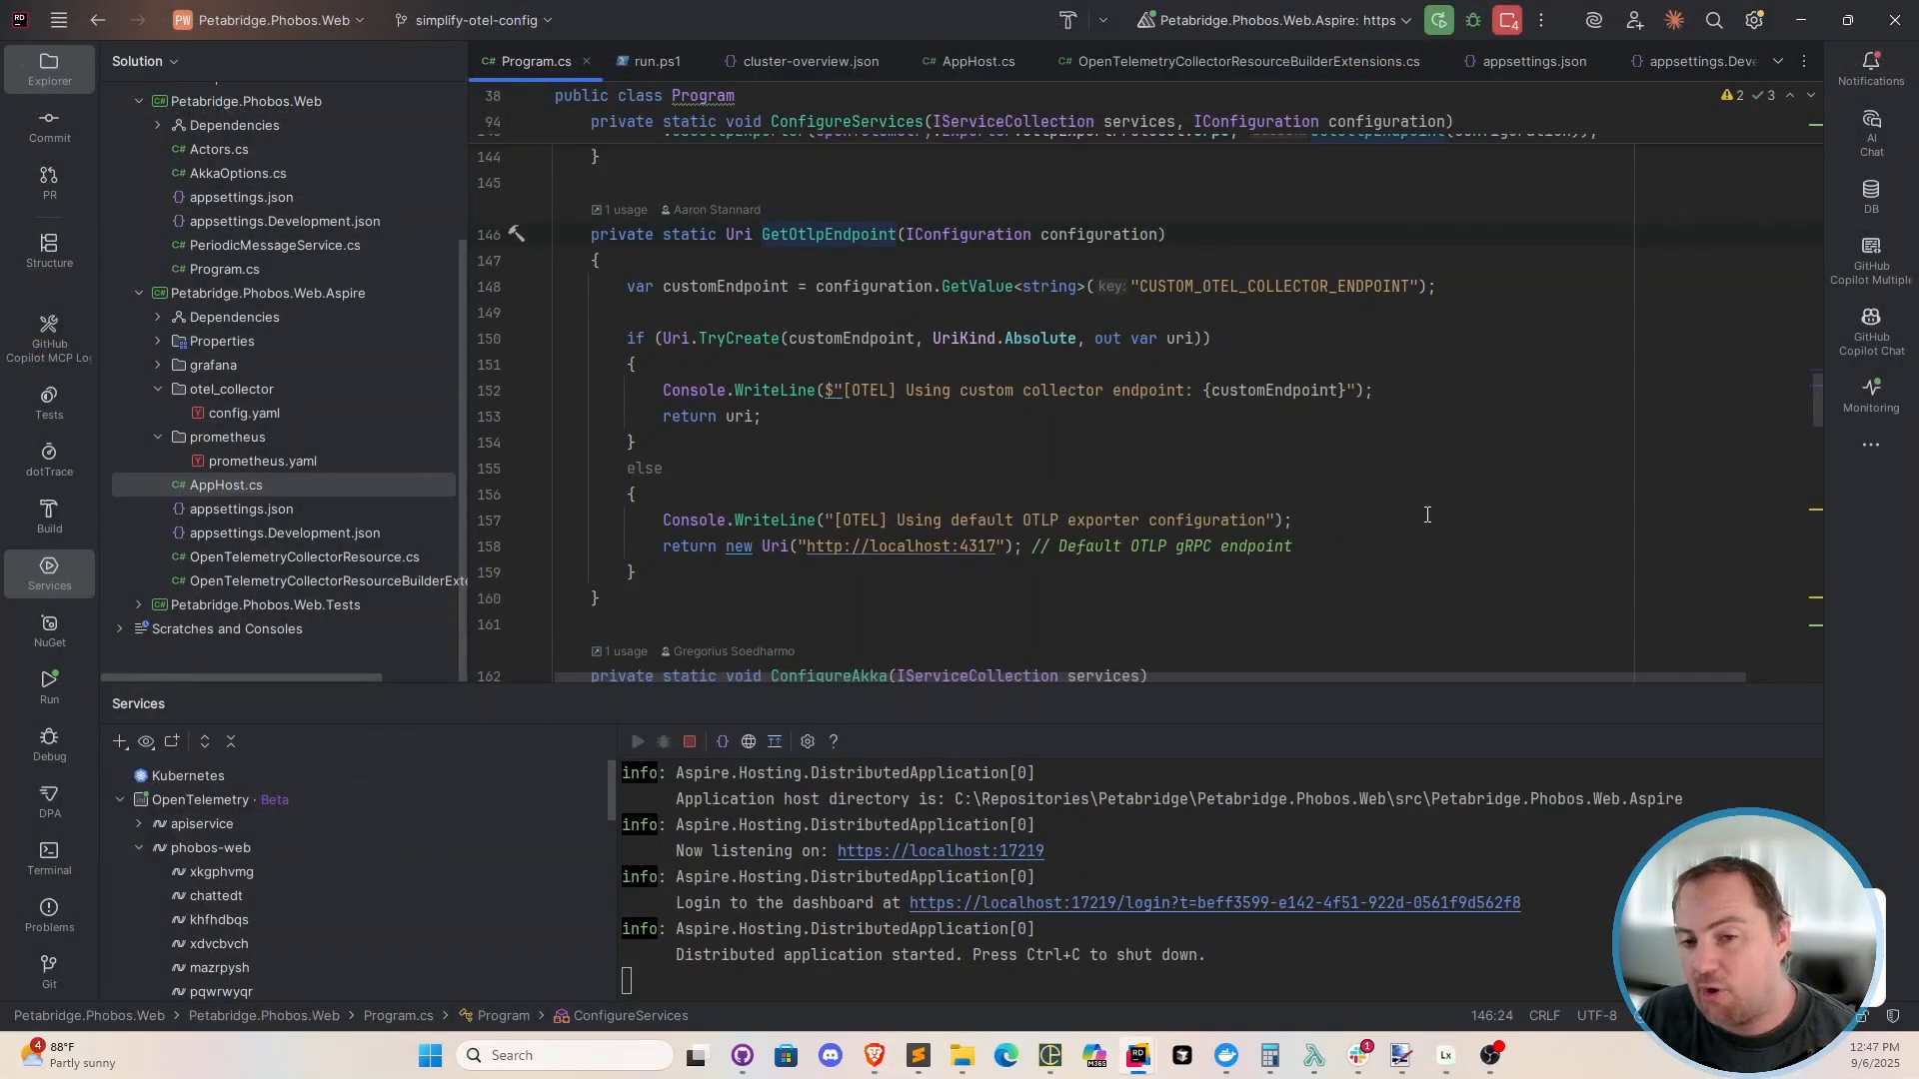